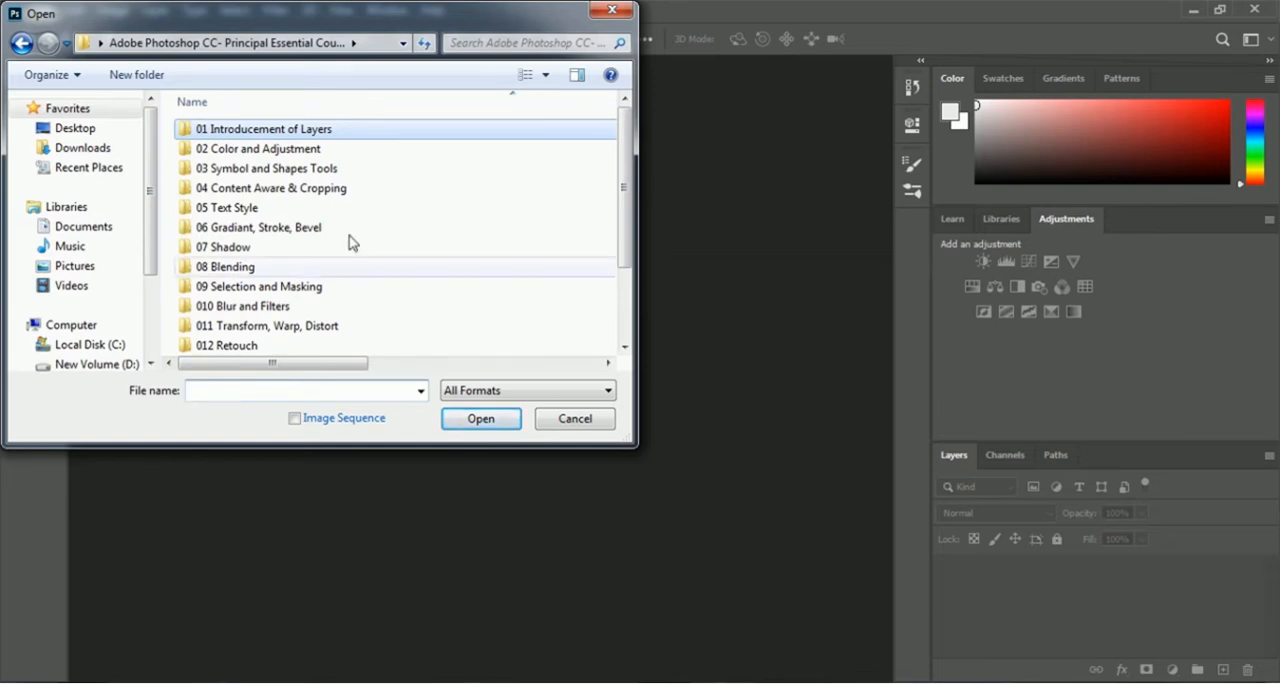
Step: Open the ben-unsplash image from the 01 Introducement of Layers folder
double_click(328, 135)
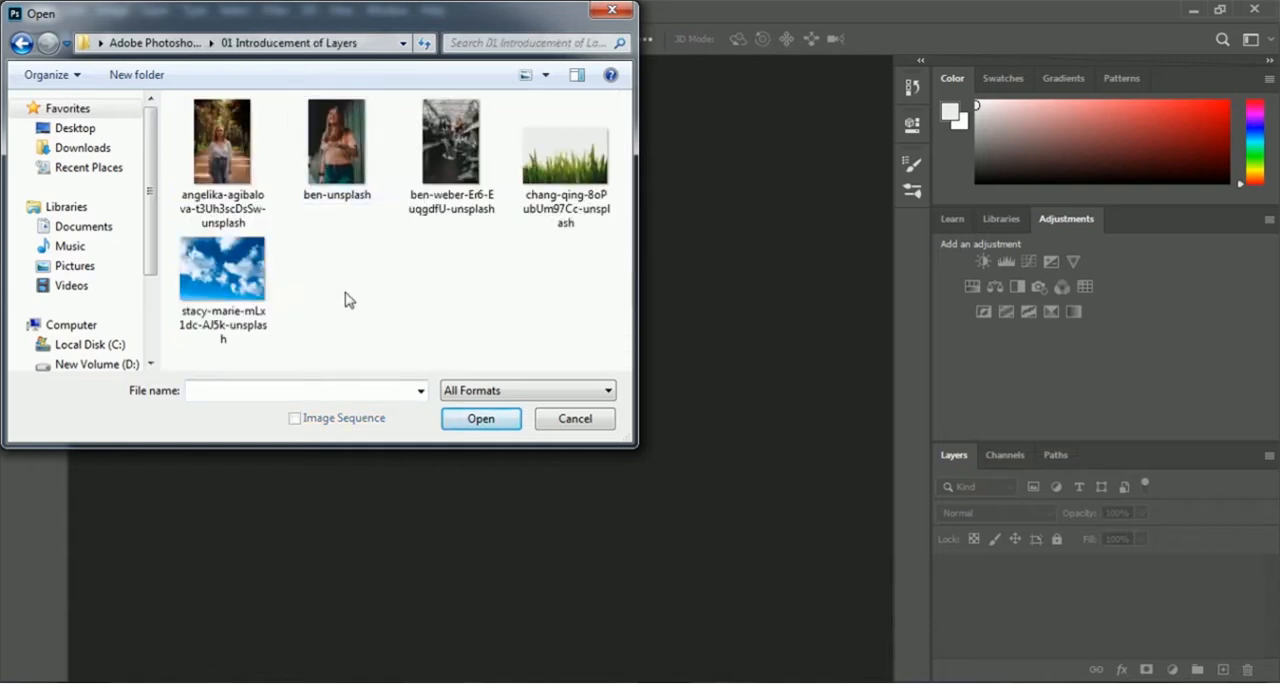
click(335, 190)
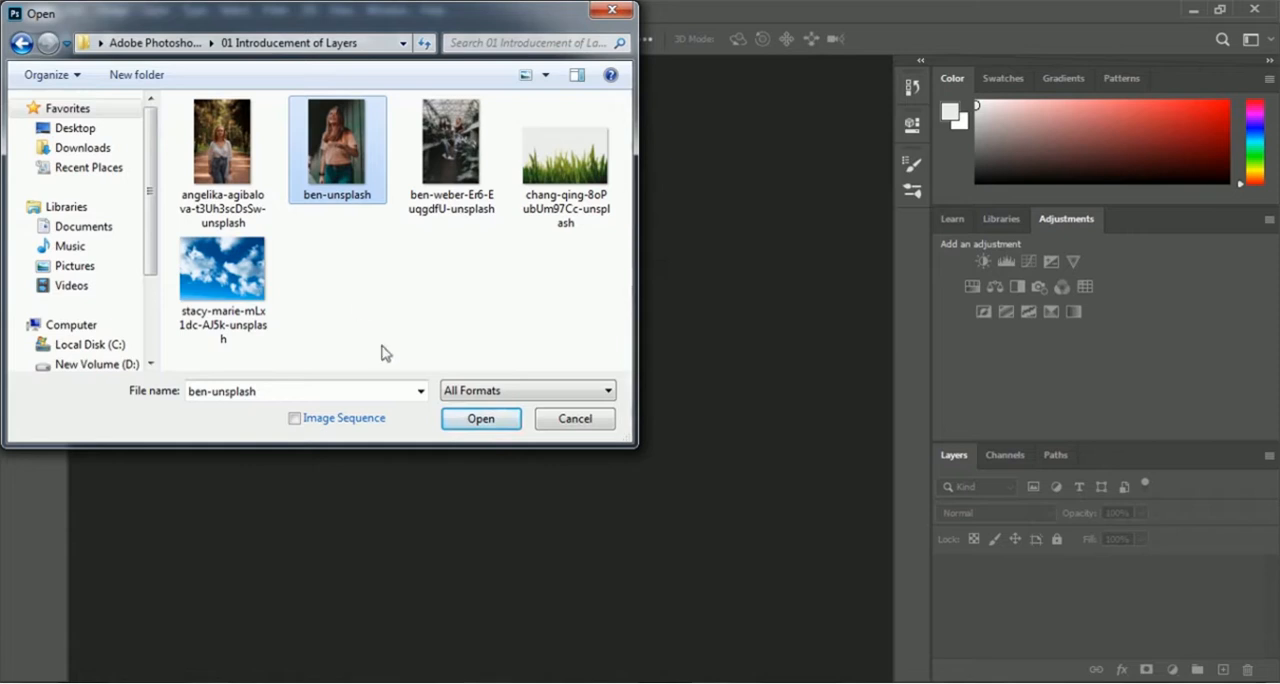
click(470, 419)
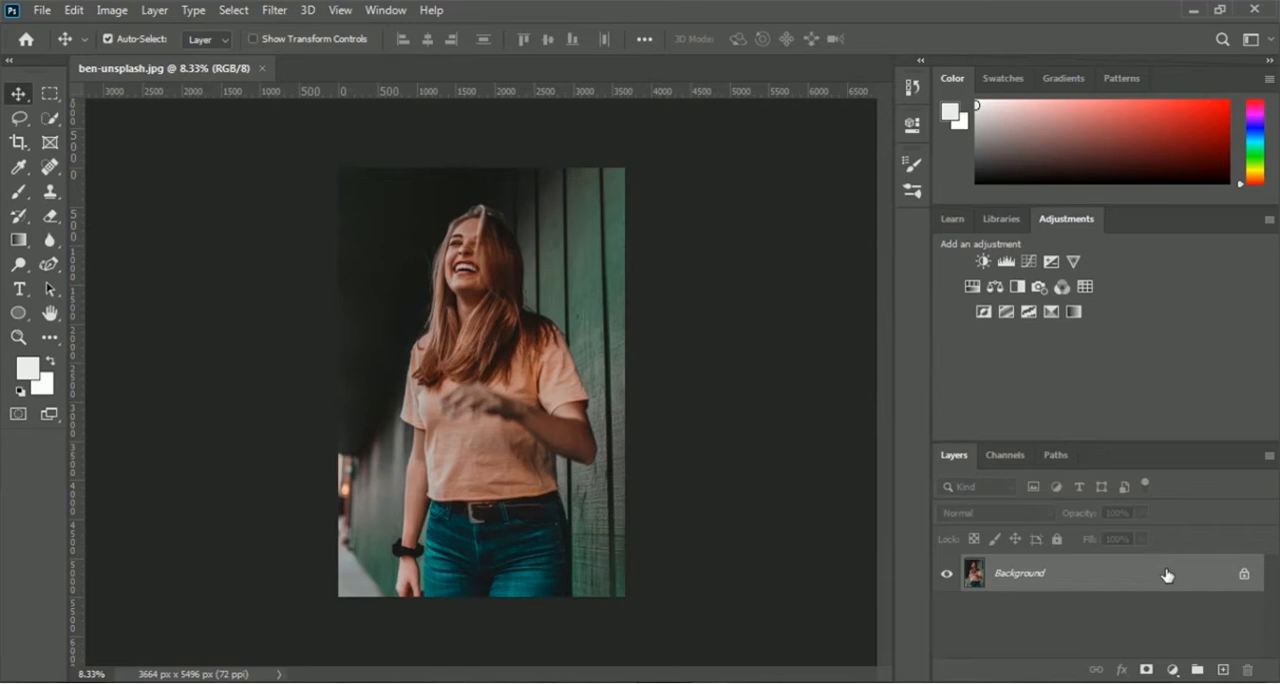
Step: Convert the locked Background into a regular layer named Main Image
double_click(1028, 578)
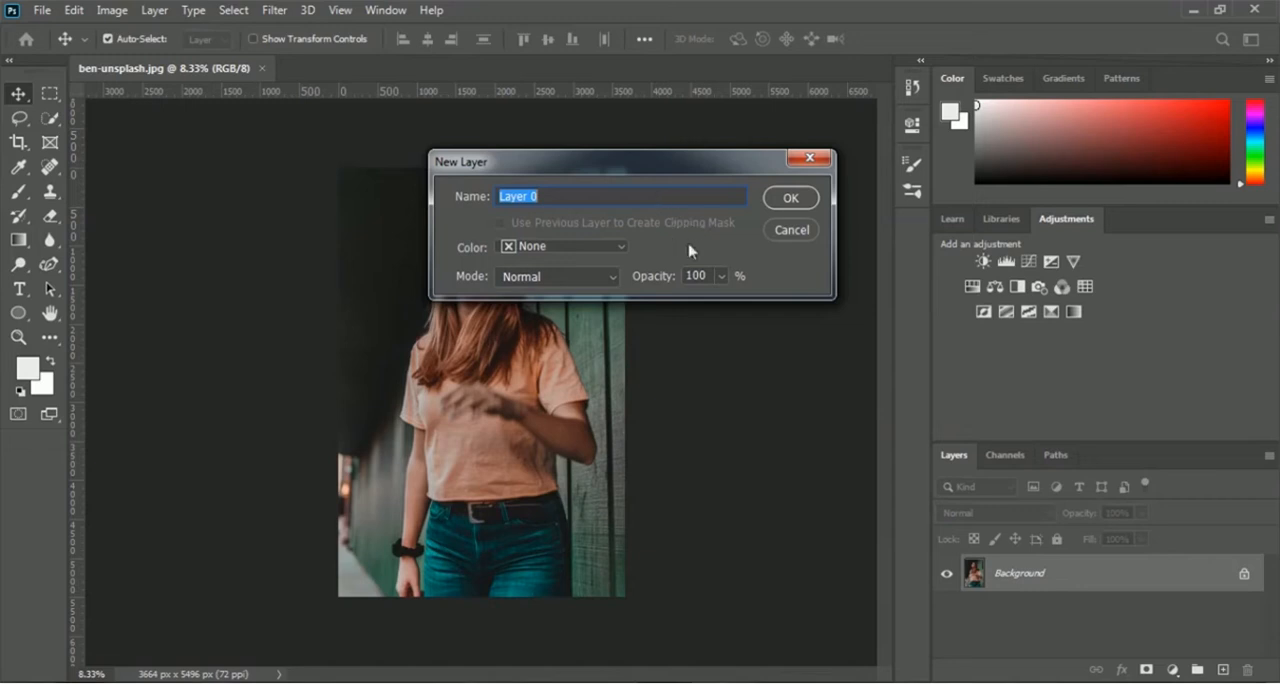
text(Main Image)
click(790, 199)
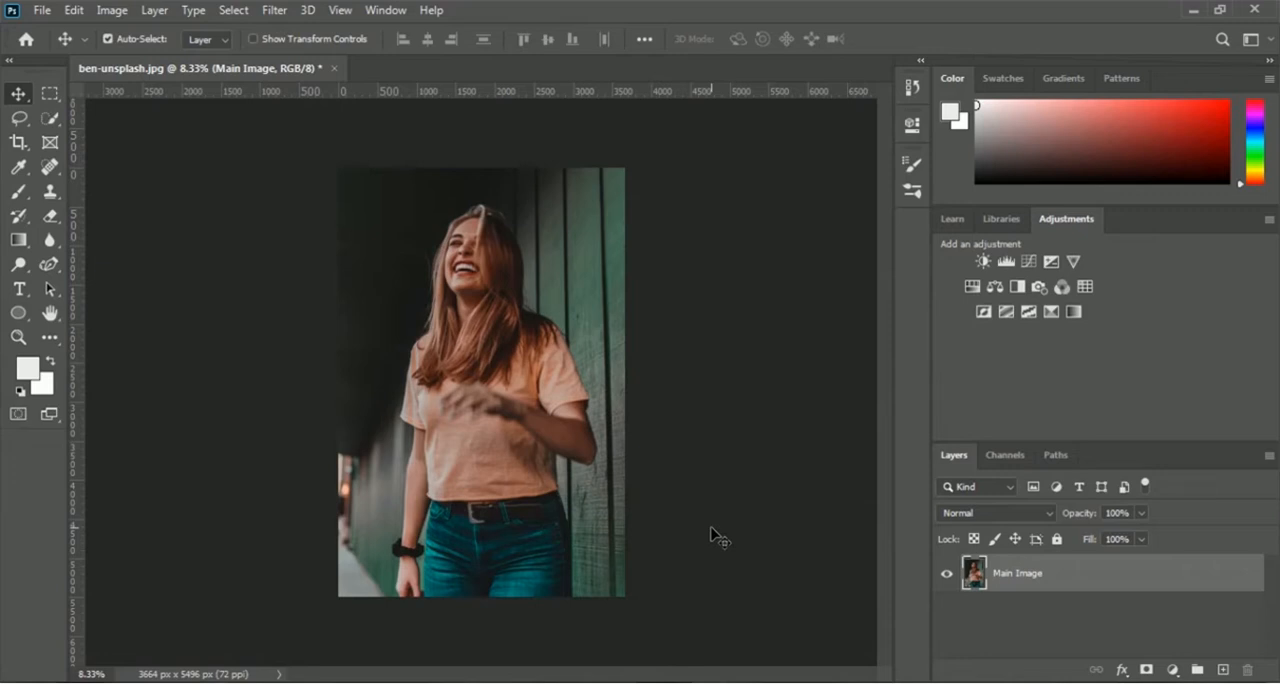
Step: Duplicate the Main Image layer and name the copy Auto Tone
drag(1010, 442, 1010, 432)
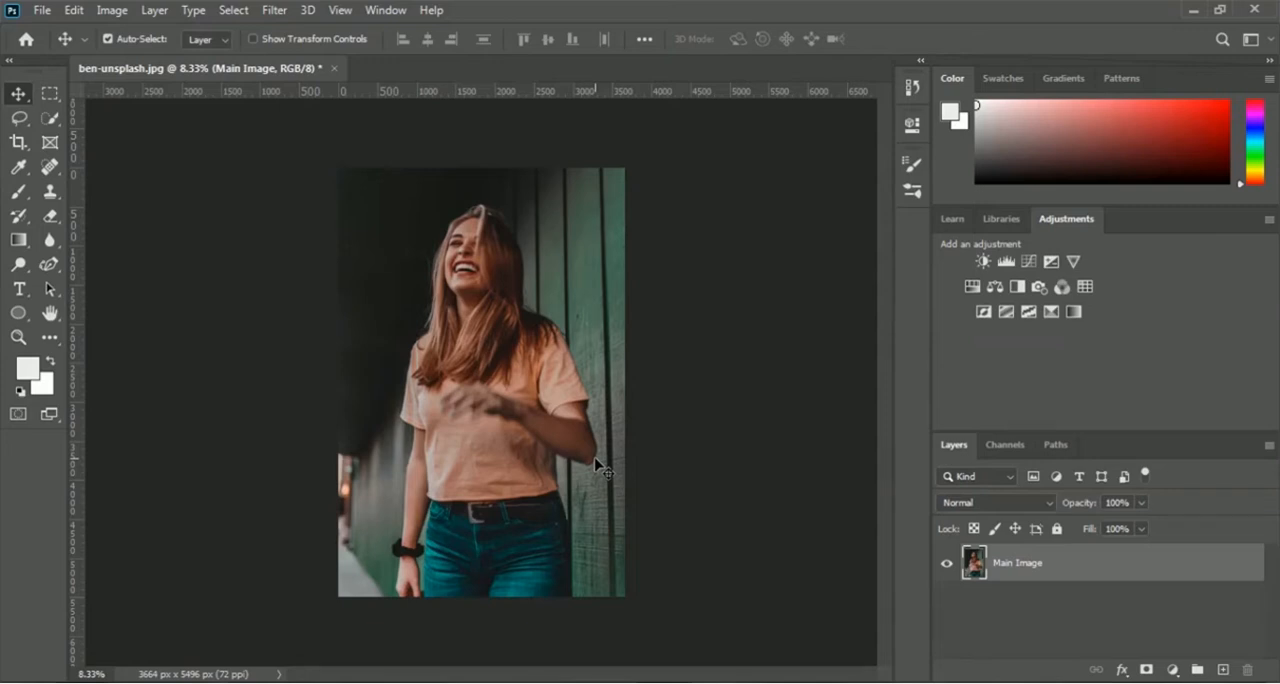
right_click(1029, 567)
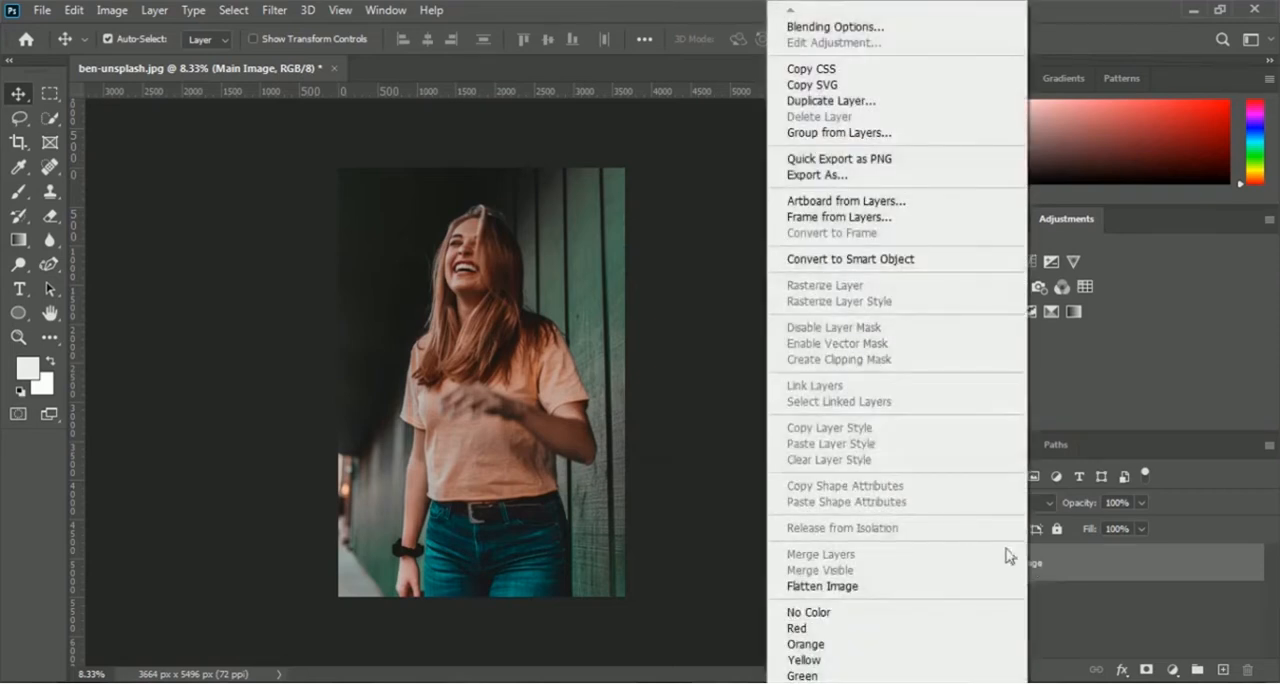
click(918, 106)
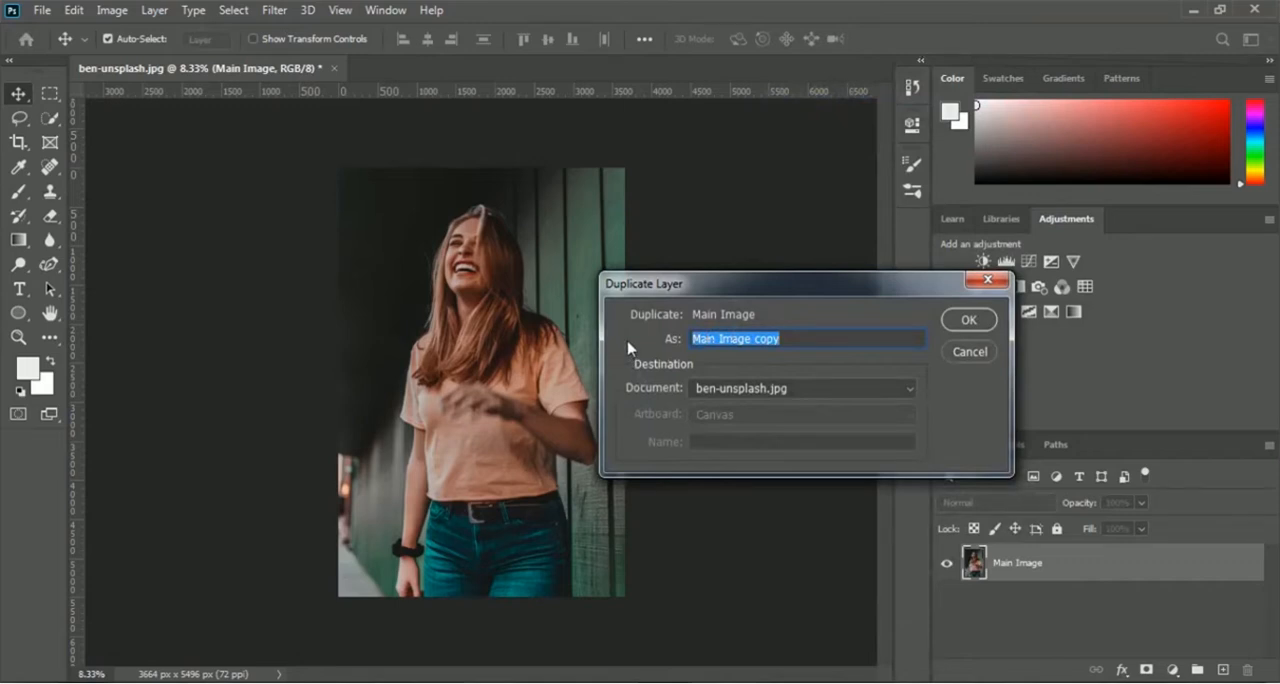
text(Au)
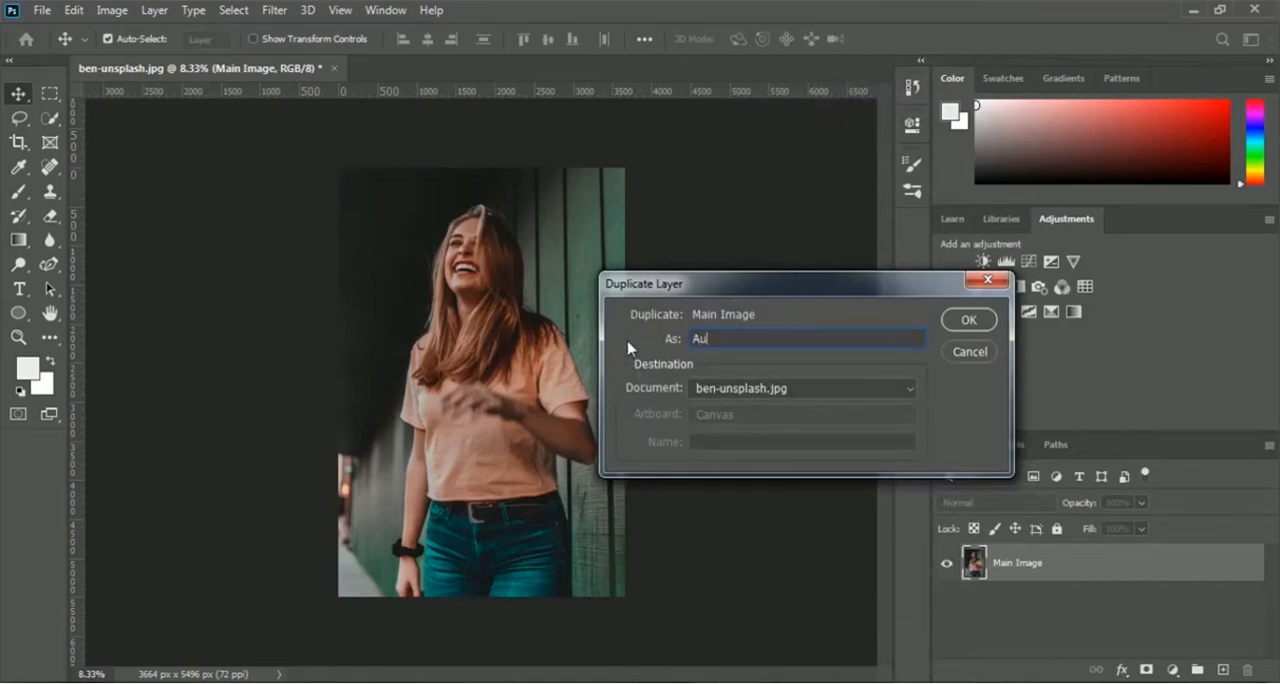
text(to Tone)
click(968, 320)
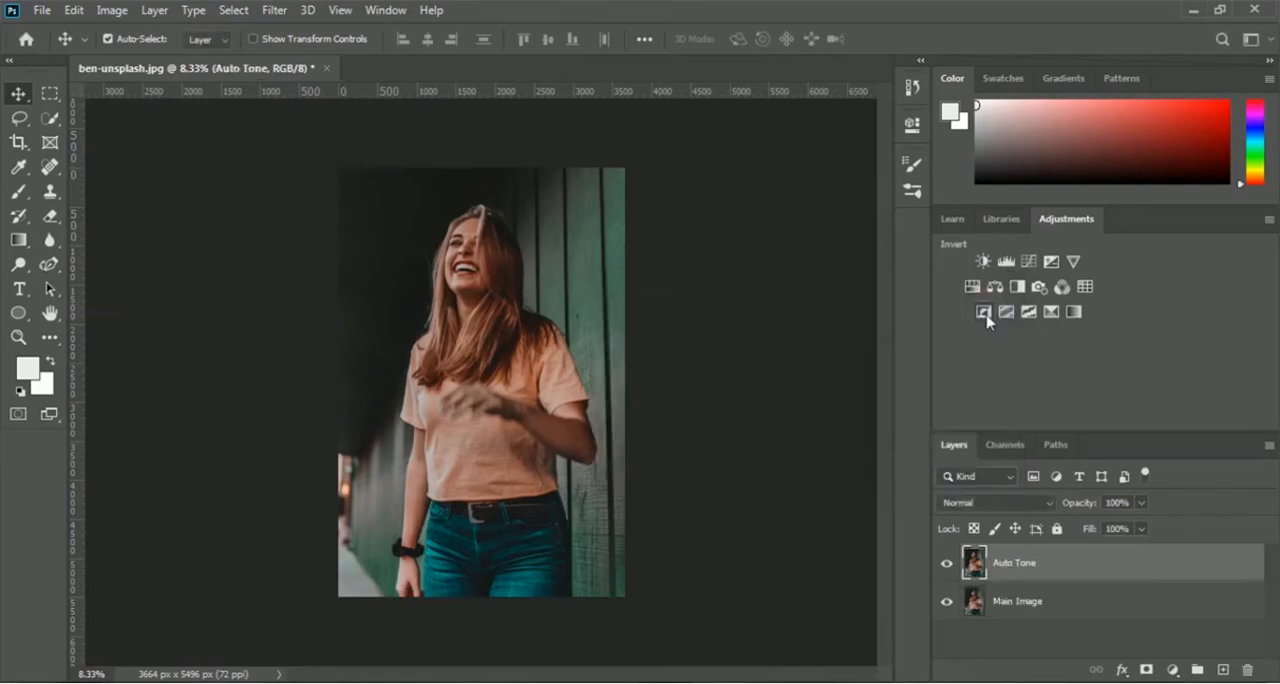
Step: Duplicate the Main Image layer again and name the copy Auto Contrast
click(1035, 608)
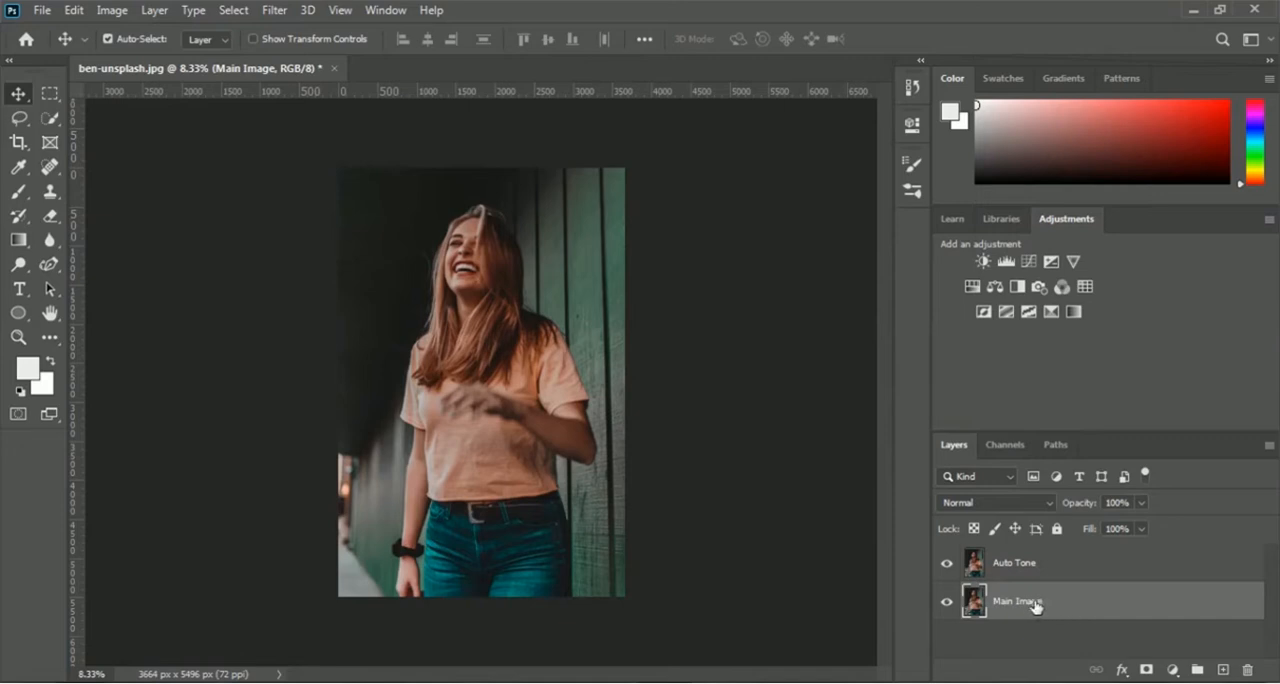
right_click(1033, 604)
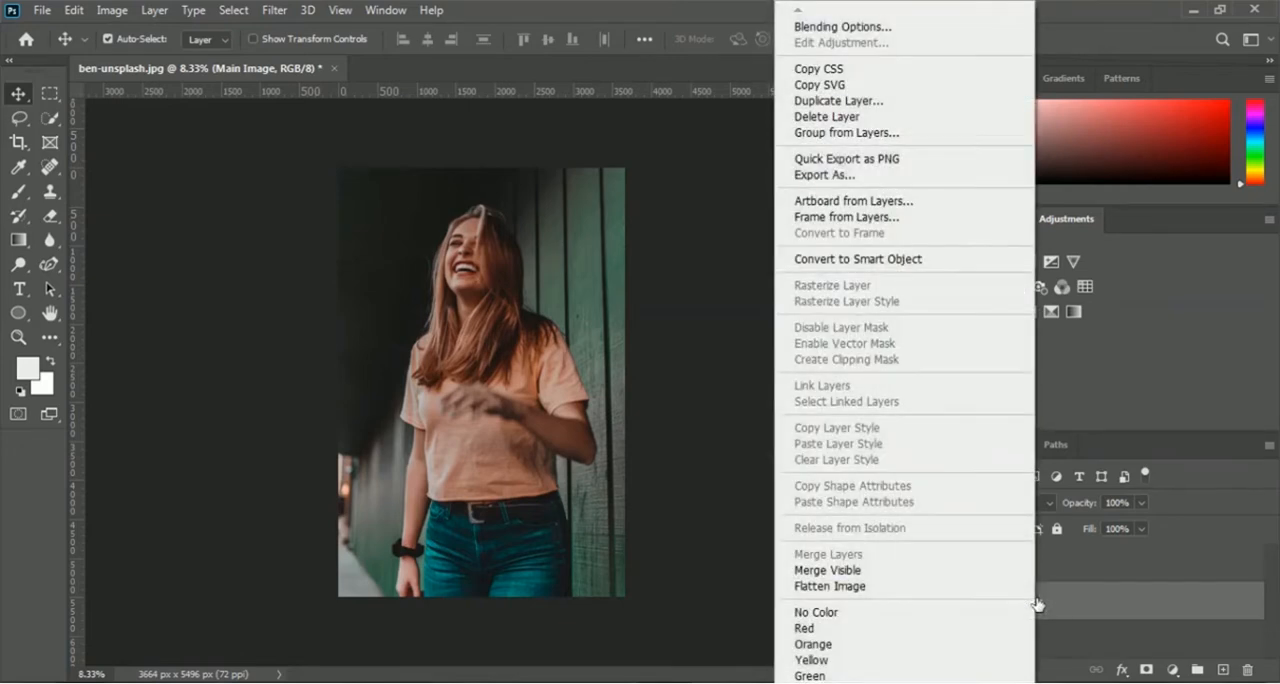
click(929, 104)
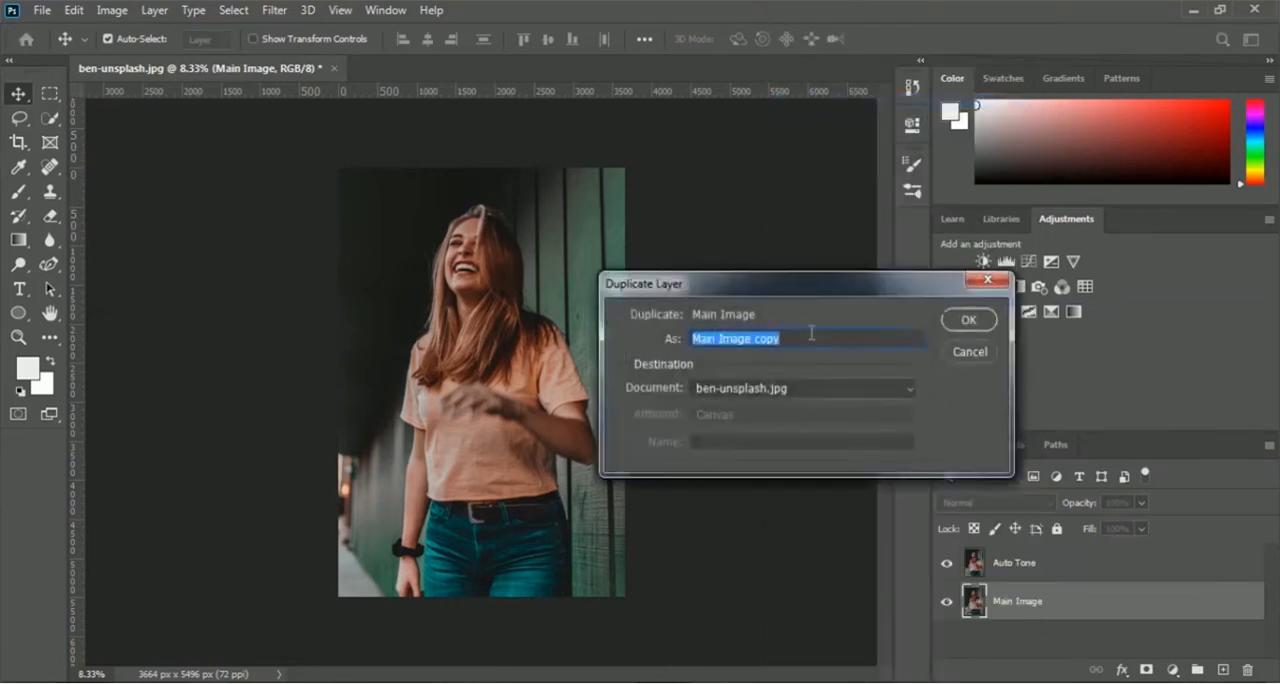
text(Auto Contrast)
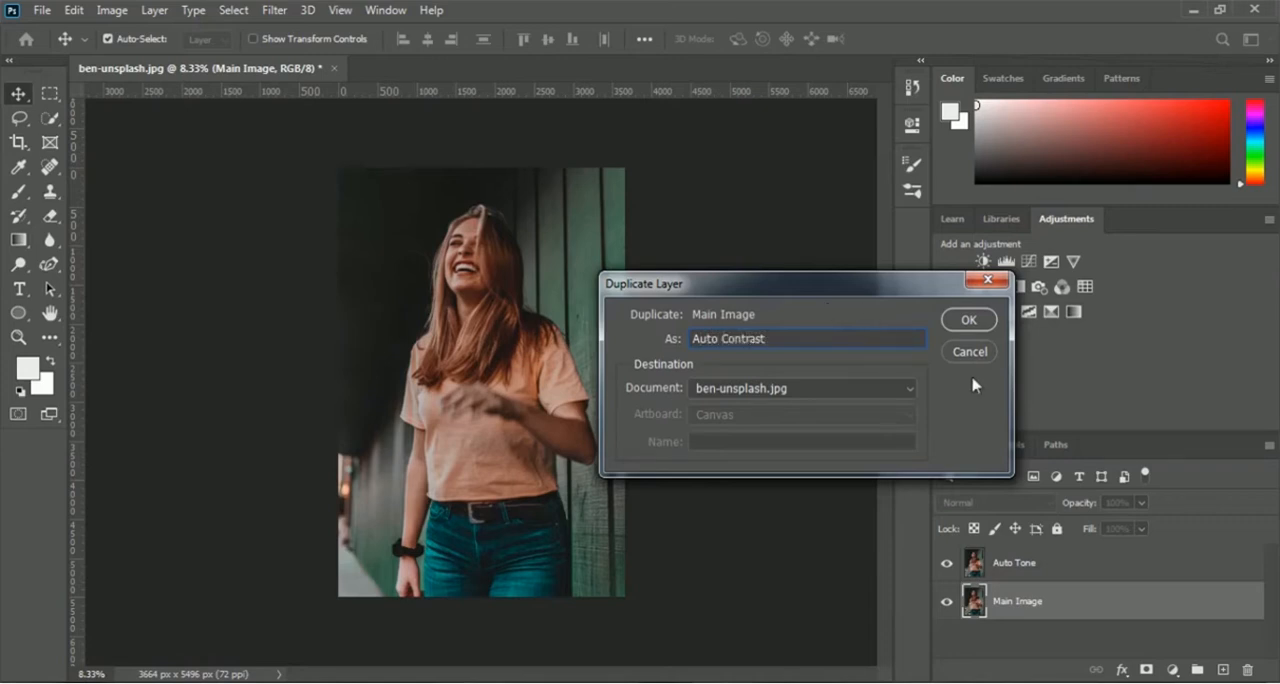
click(982, 322)
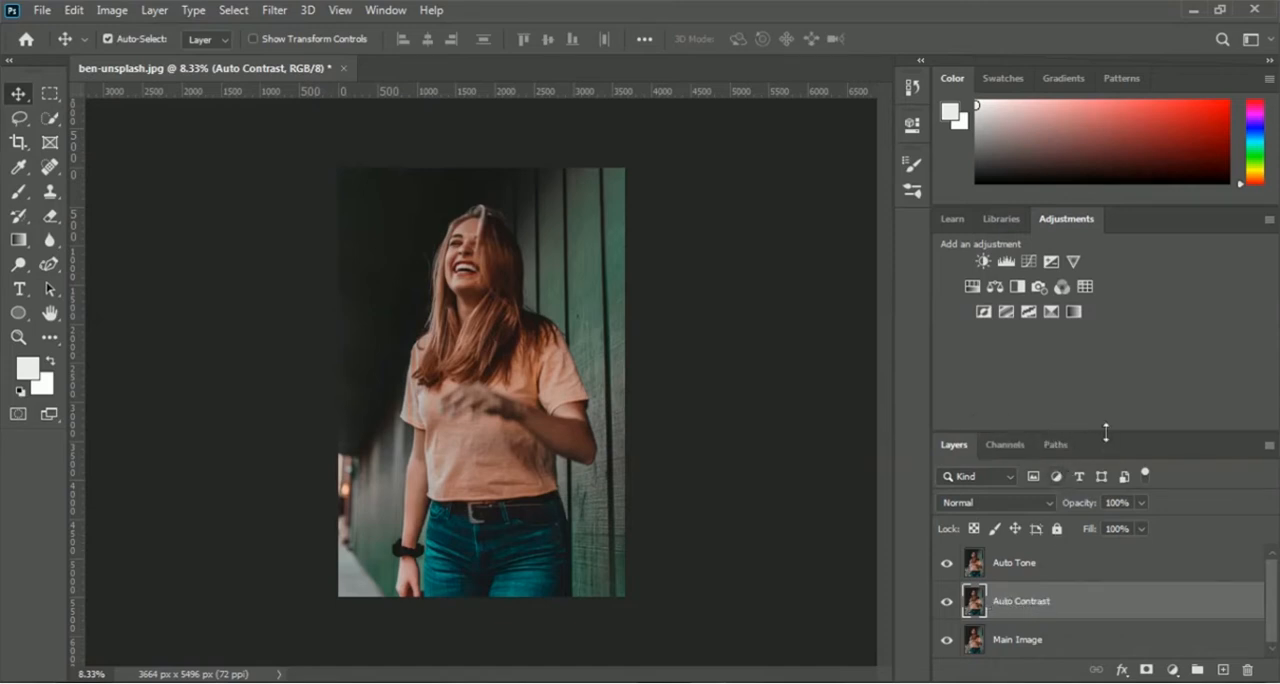
Step: Make more room for the layer list and duplicate the Main Image layer as Auto Color
drag(1106, 432, 1116, 357)
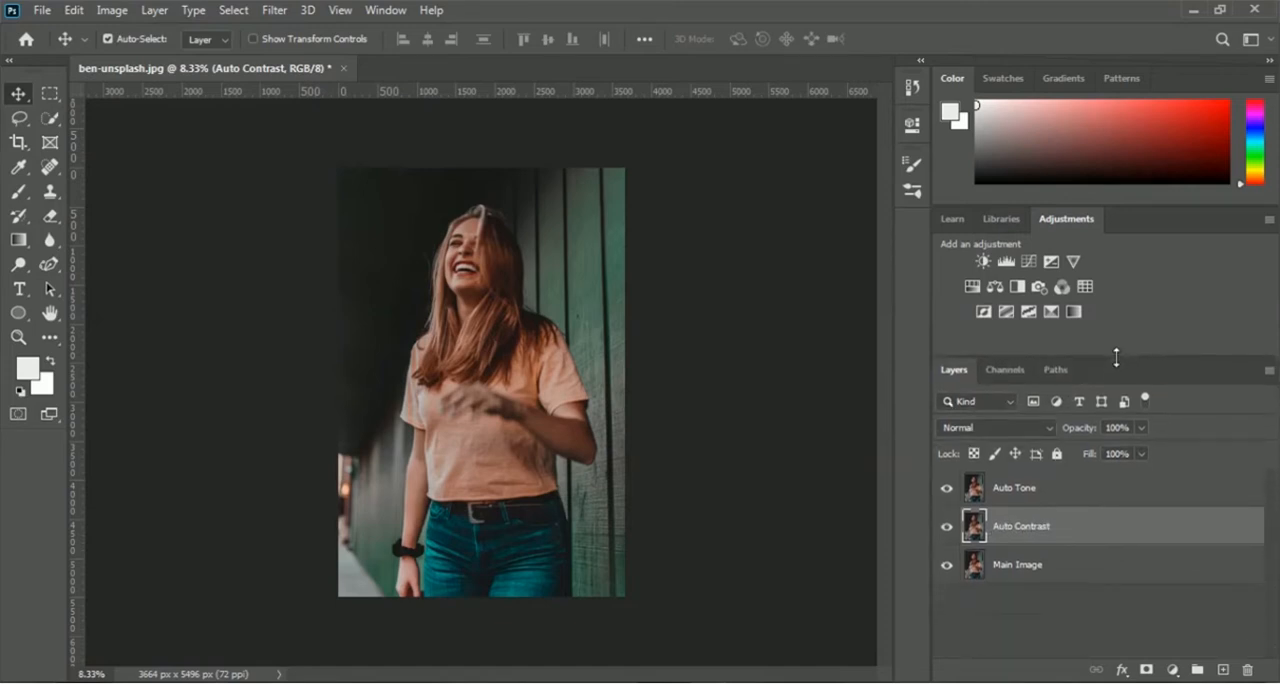
click(1023, 568)
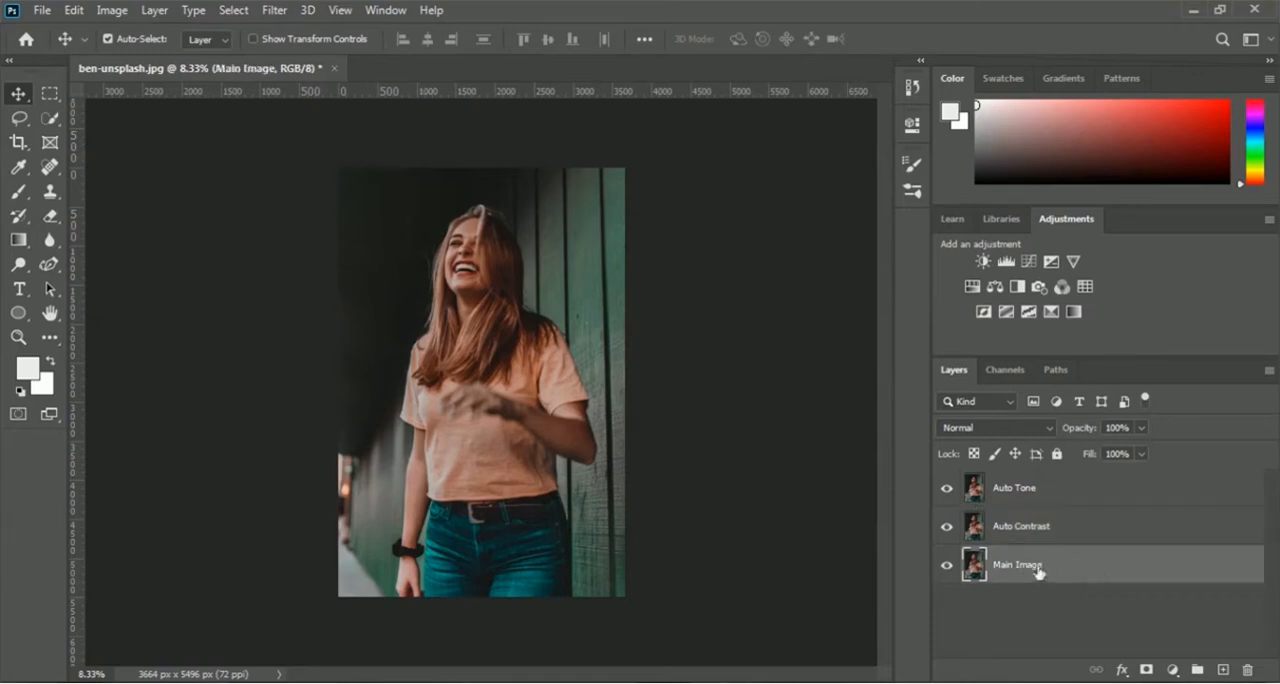
right_click(1035, 570)
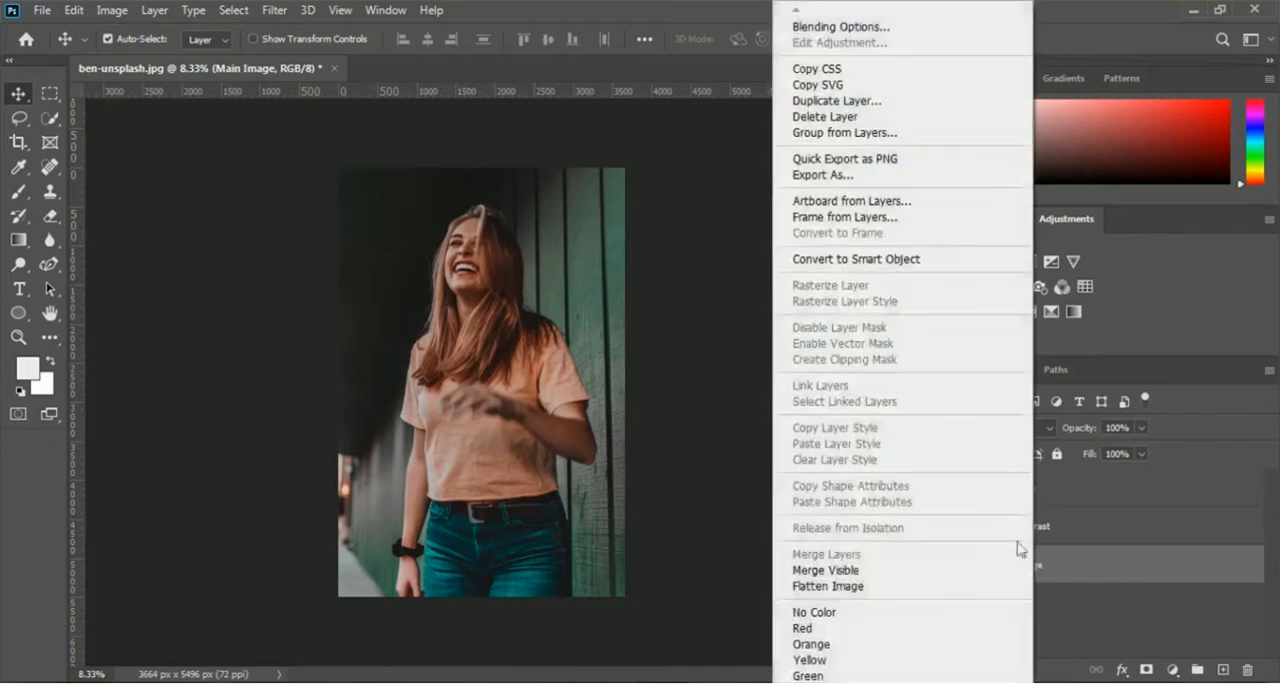
click(935, 101)
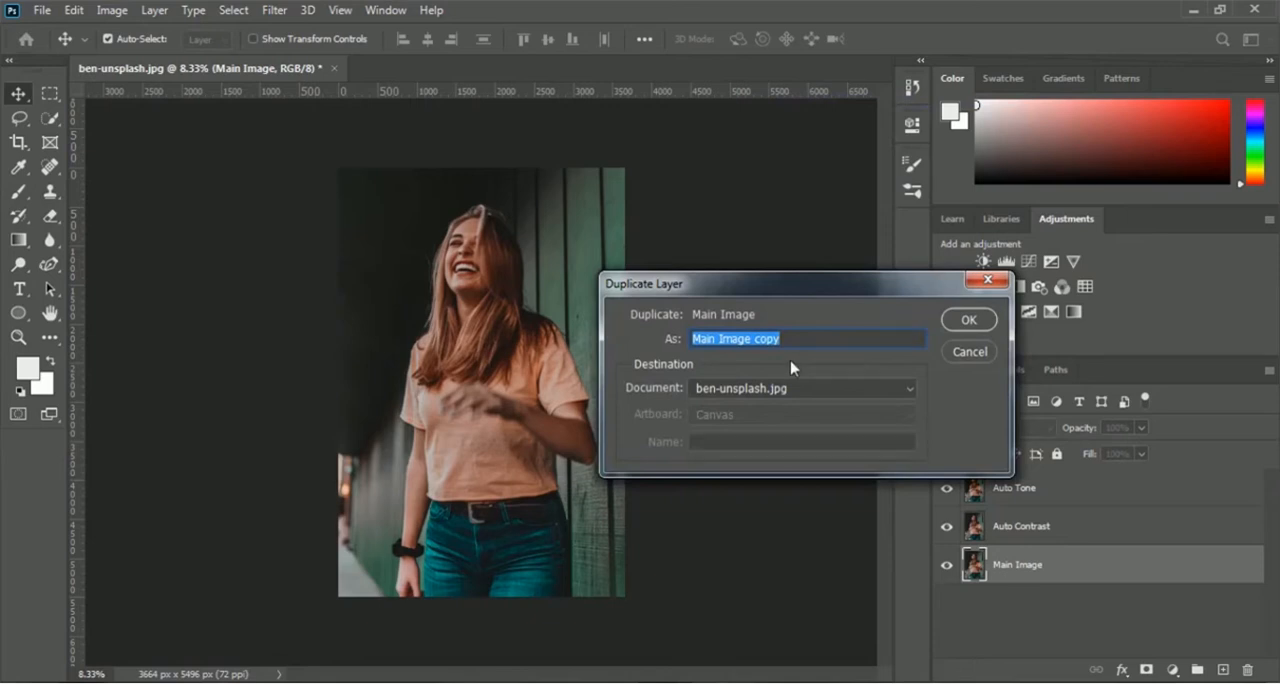
text(Auto Color)
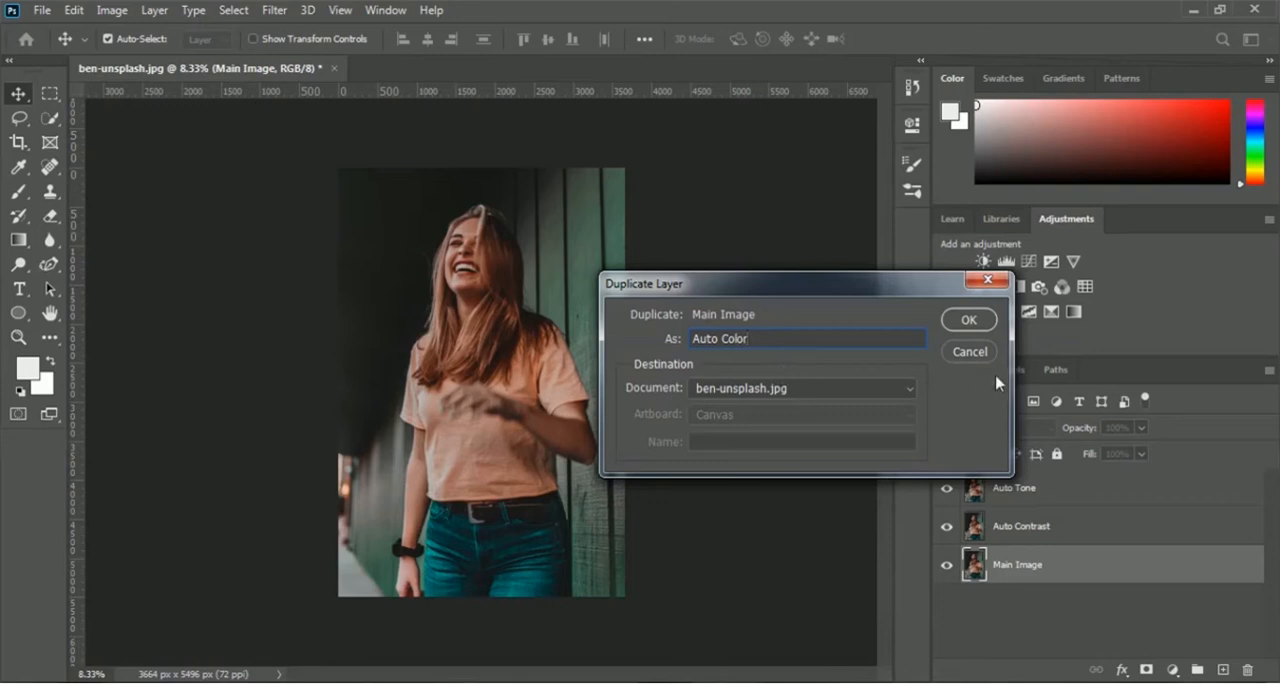
click(986, 320)
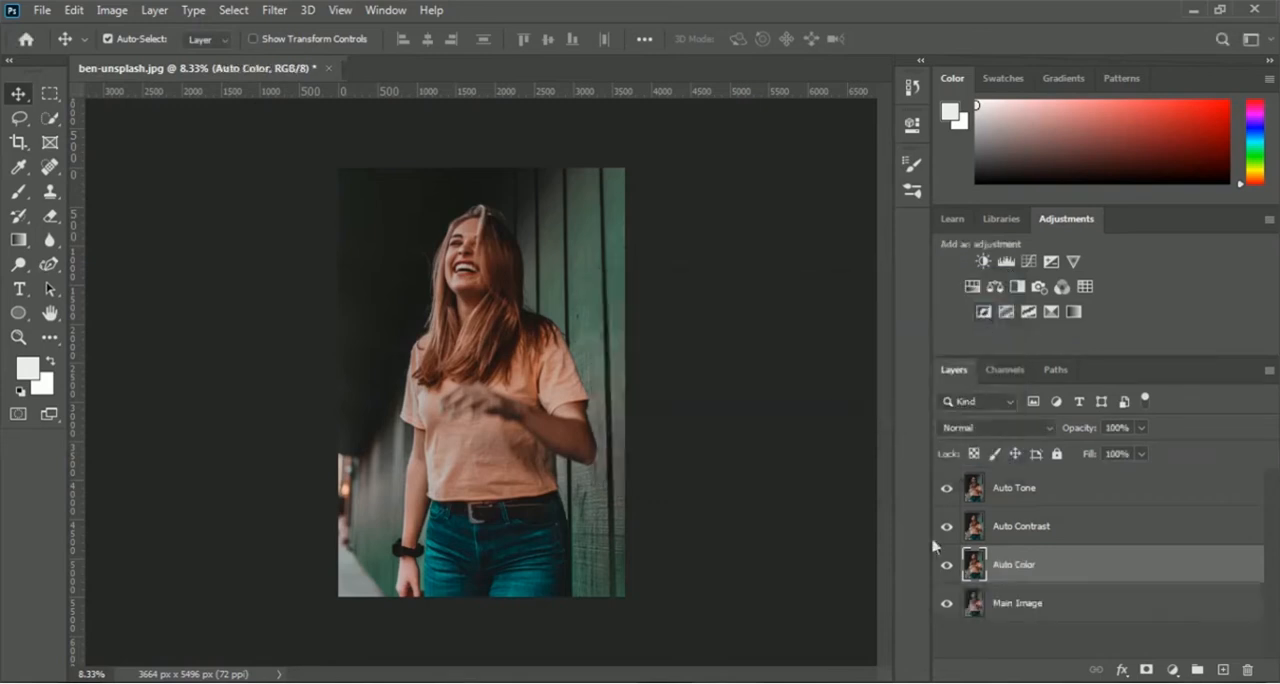
click(1025, 610)
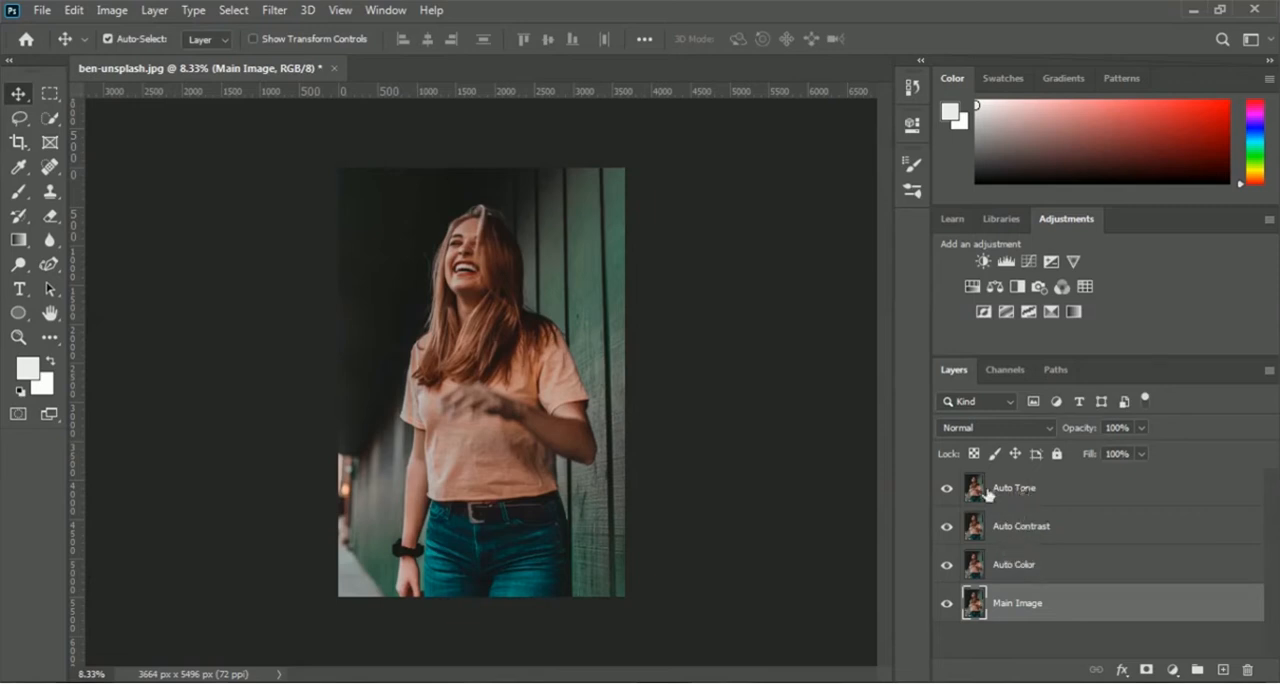
click(1040, 538)
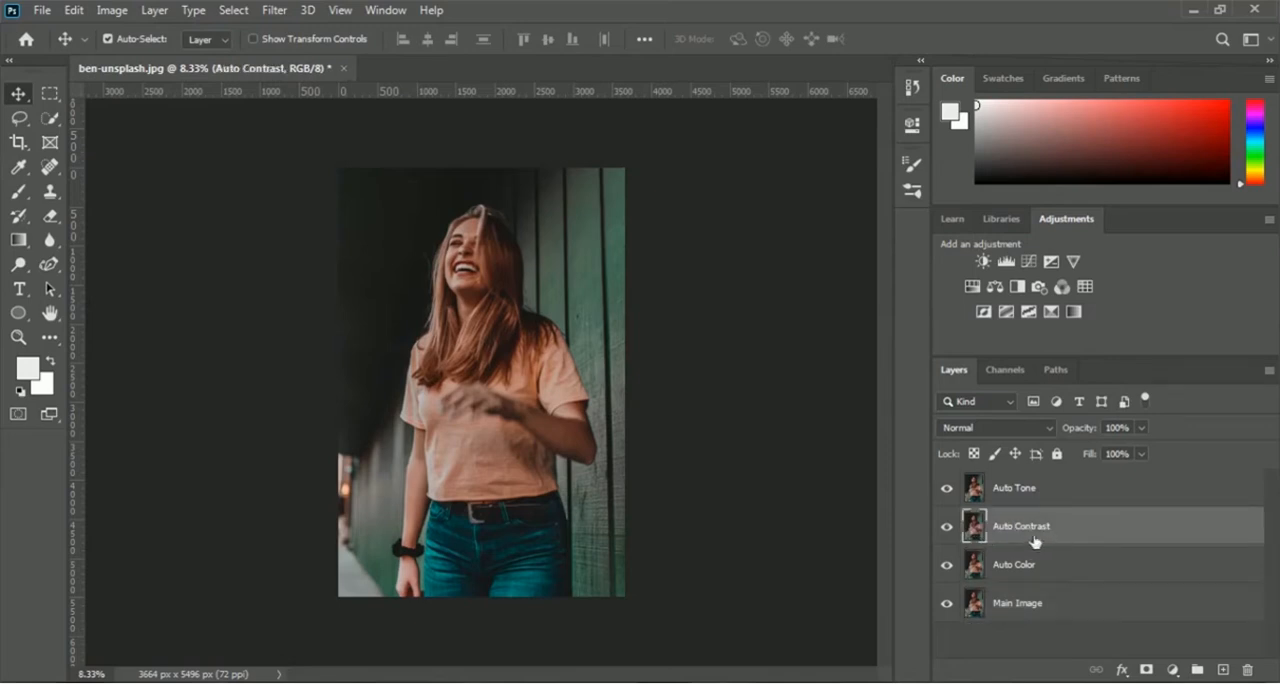
click(1017, 568)
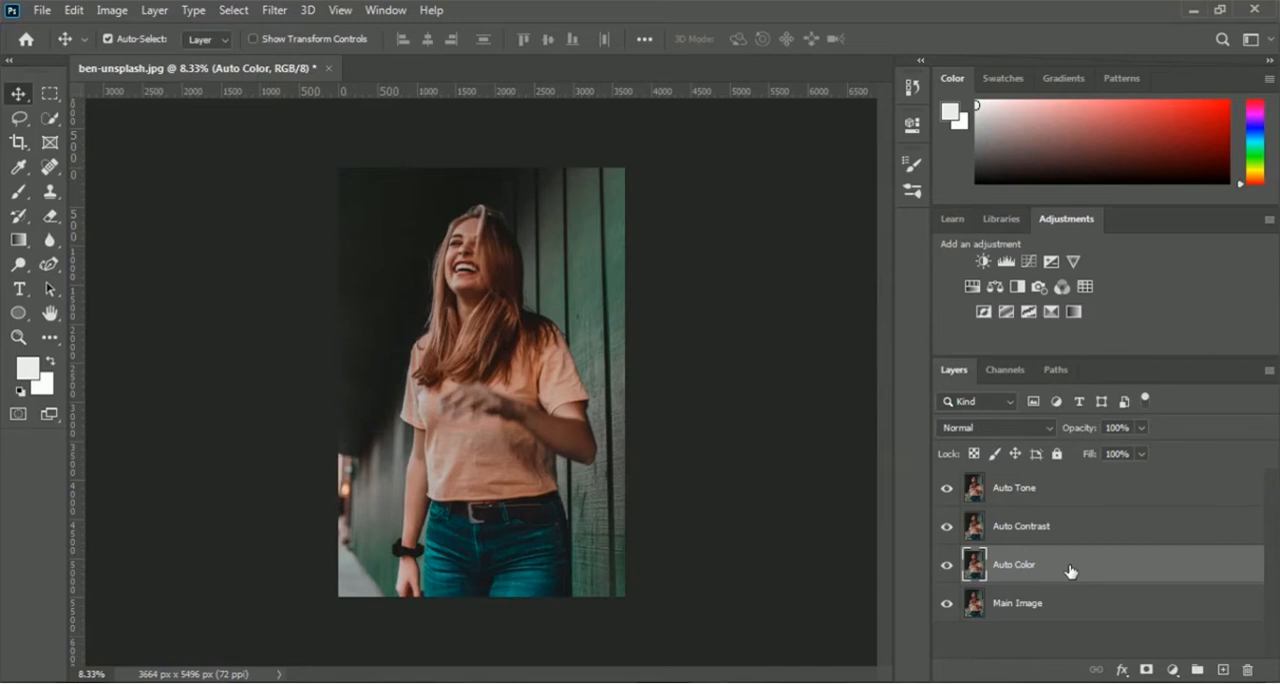
click(1050, 527)
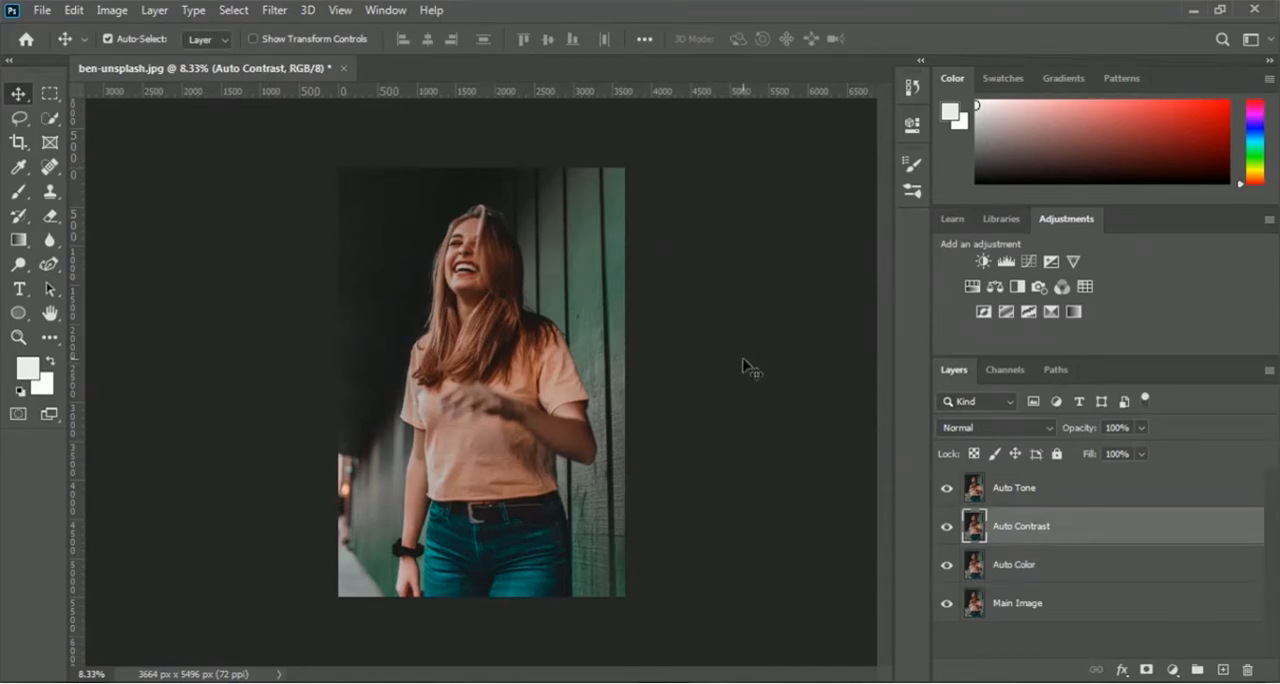
Step: Apply the Auto Tone correction to the Auto Tone layer
click(1034, 493)
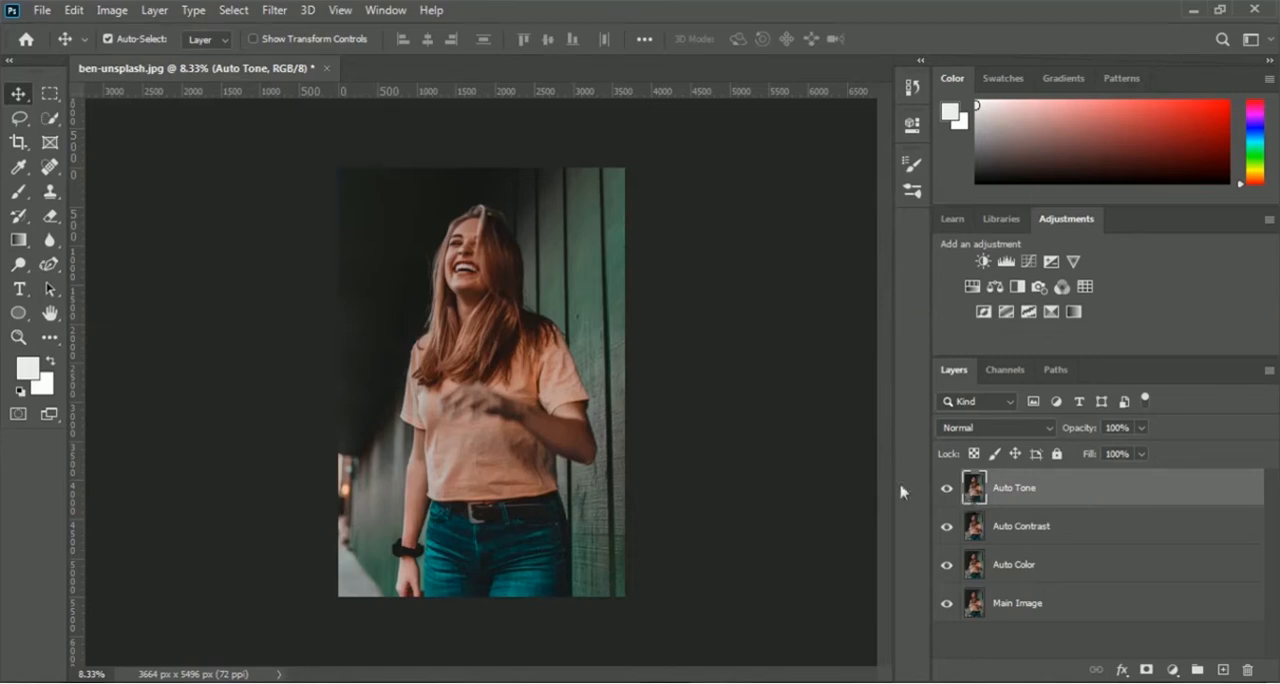
click(114, 12)
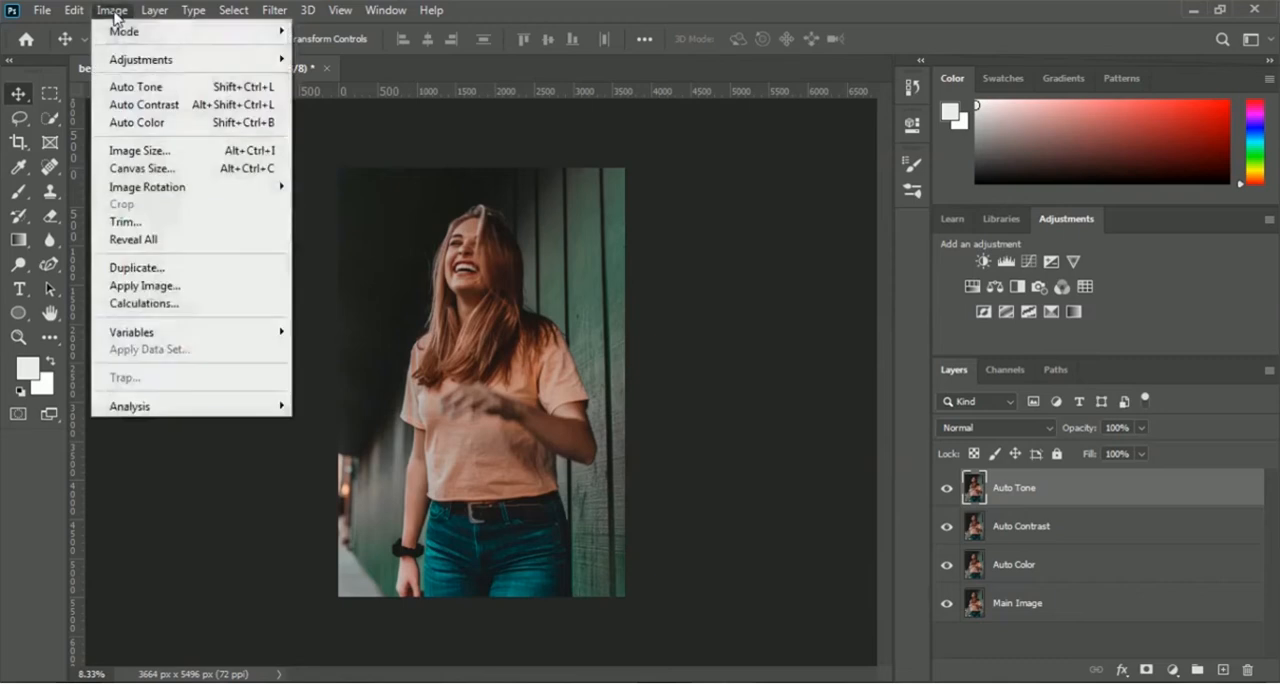
click(191, 90)
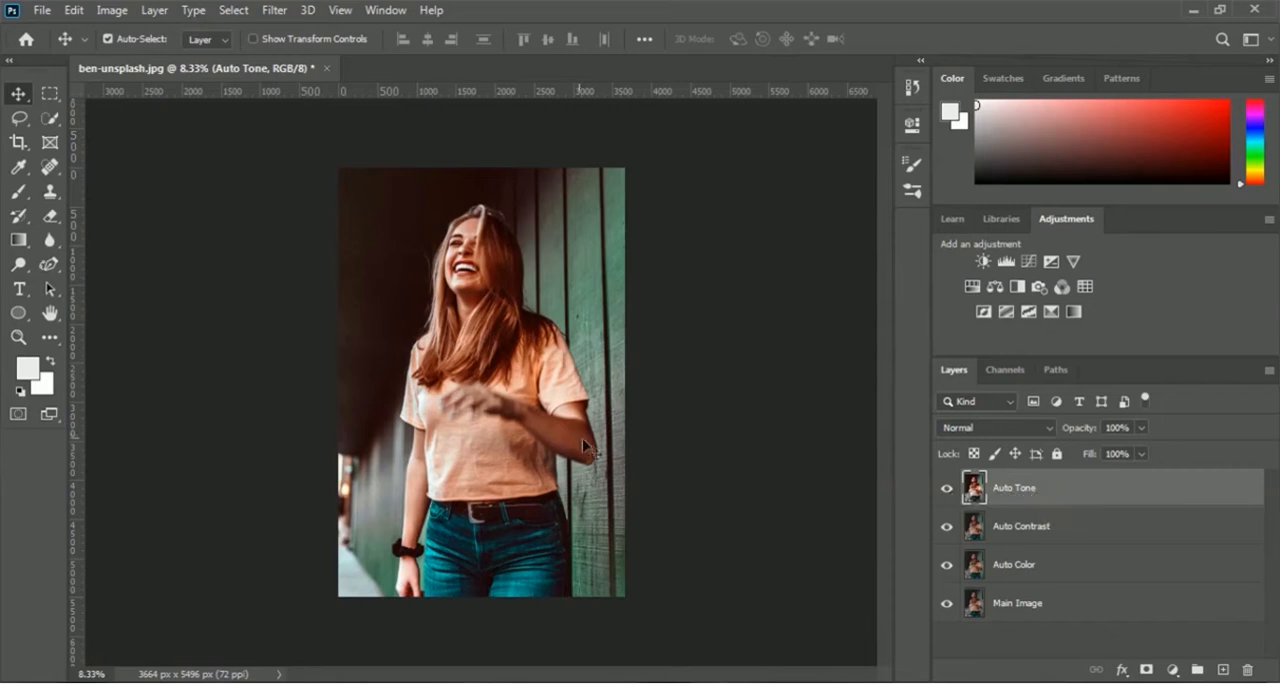
Step: Compare the toned image with the original by hiding and showing the Auto Tone, Auto Contrast and Auto Color layers
click(947, 490)
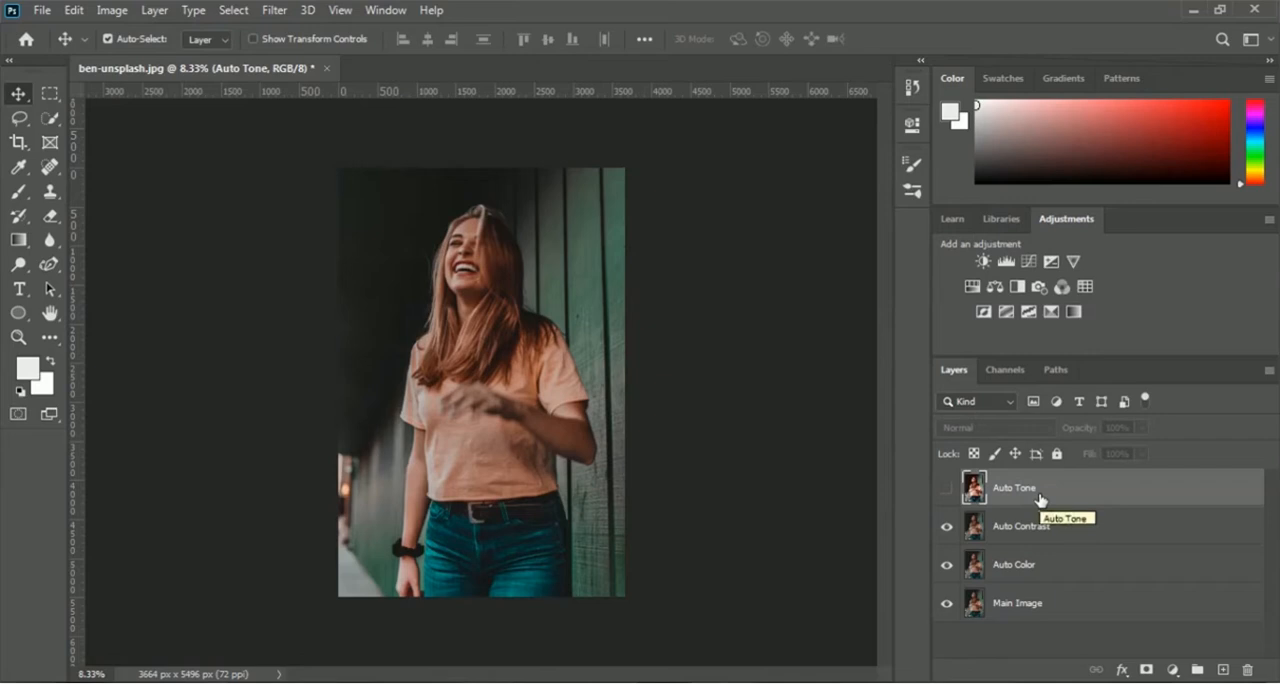
click(947, 490)
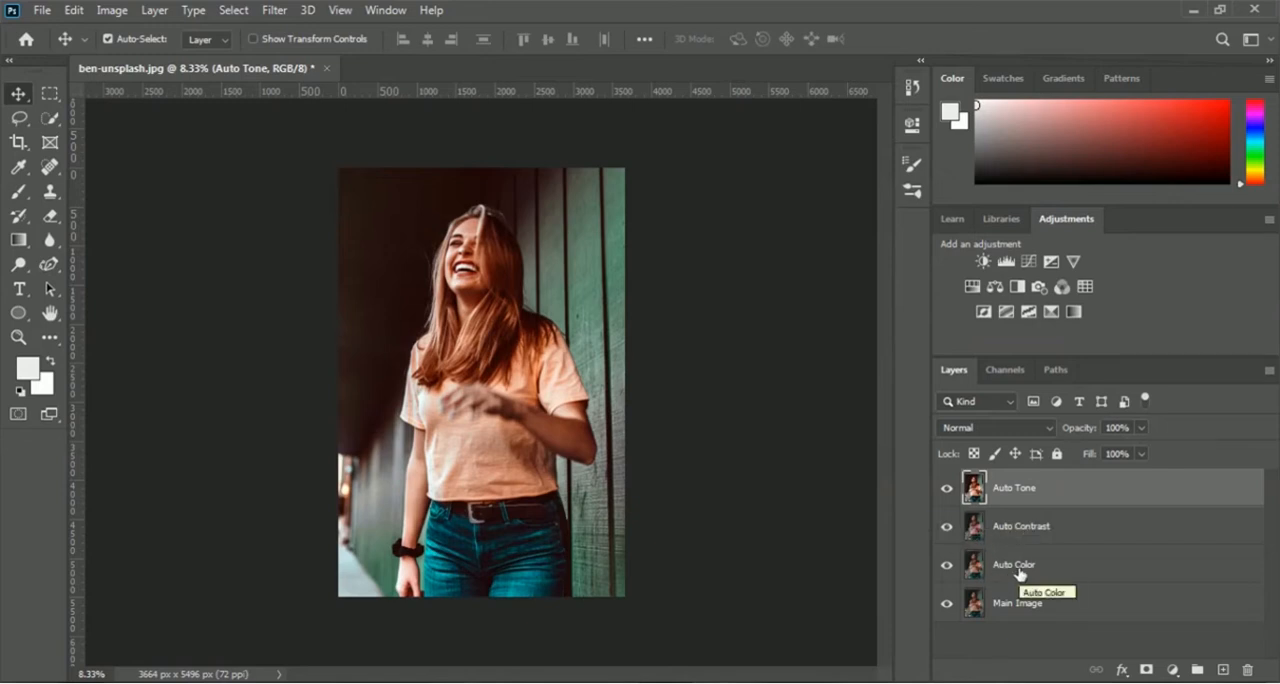
click(949, 529)
click(947, 569)
click(947, 566)
click(947, 527)
Step: Hide the Auto Tone layer and apply the Auto Contrast correction to the Auto Contrast layer
click(1025, 535)
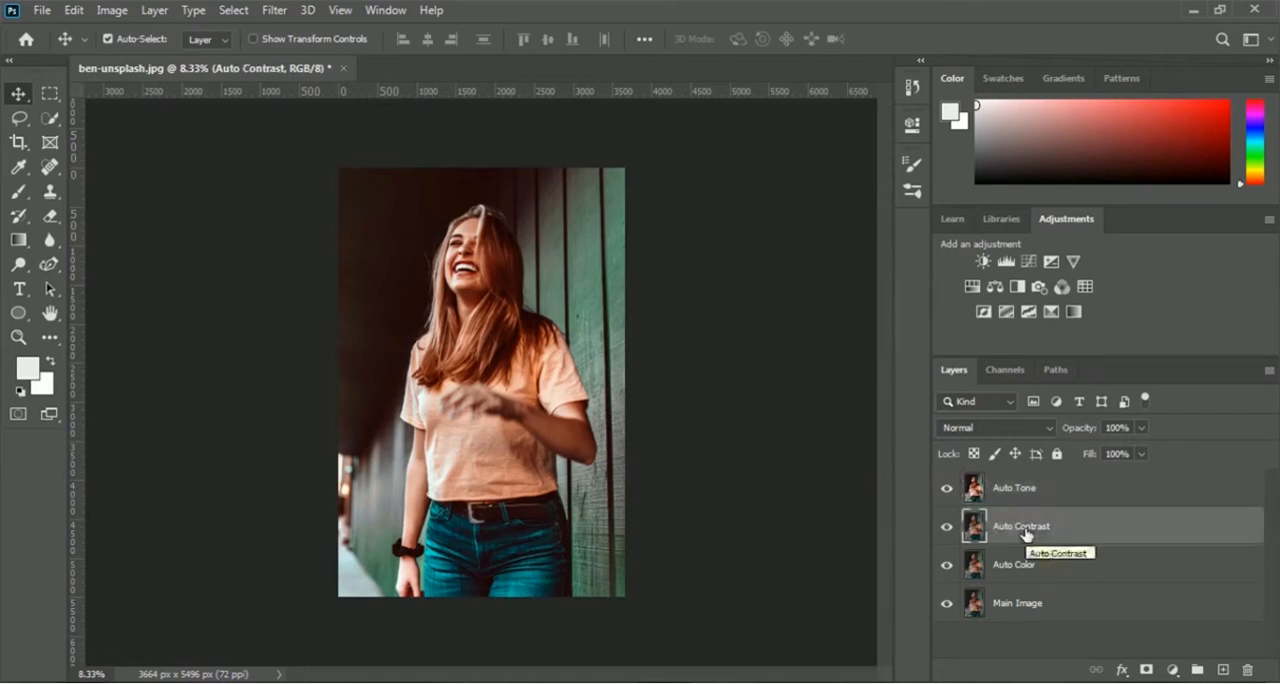
click(947, 492)
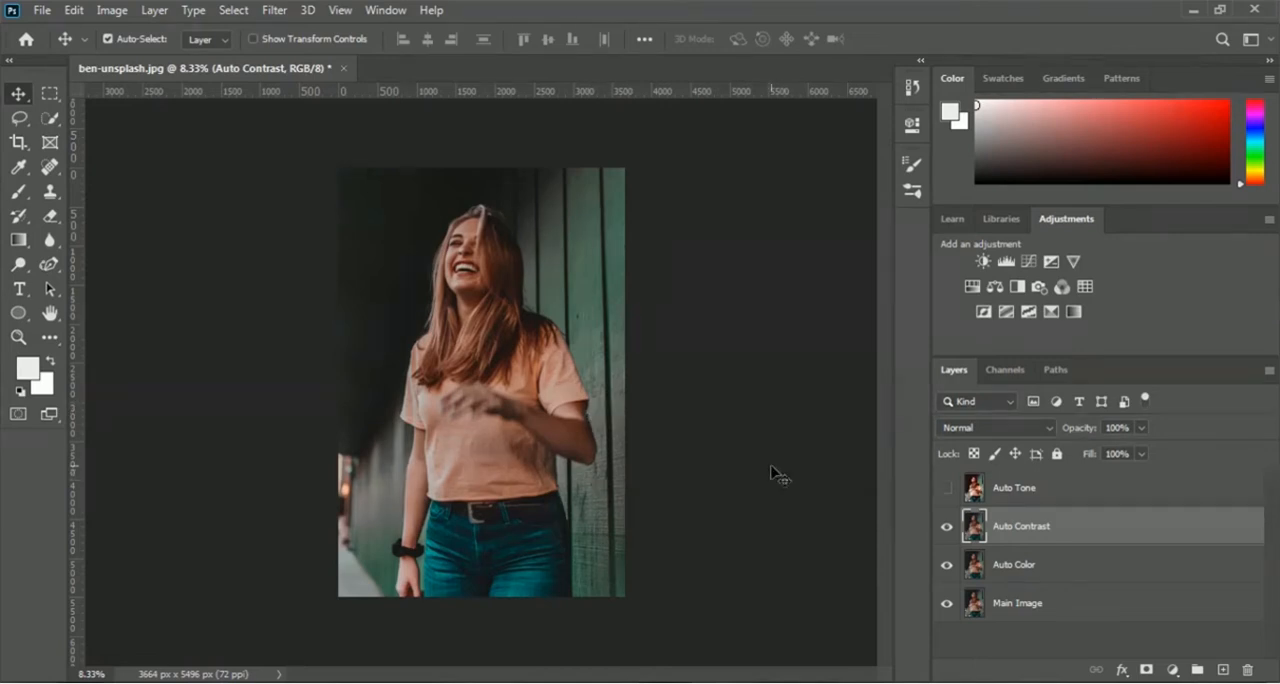
click(118, 12)
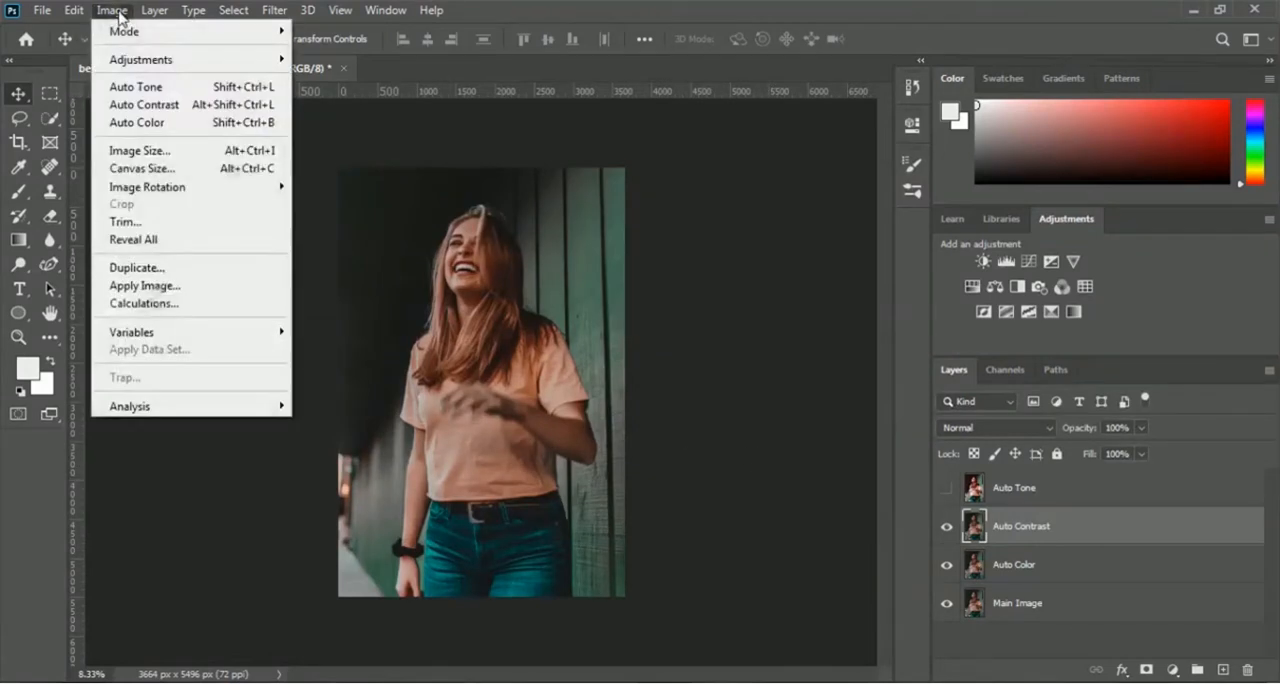
click(185, 106)
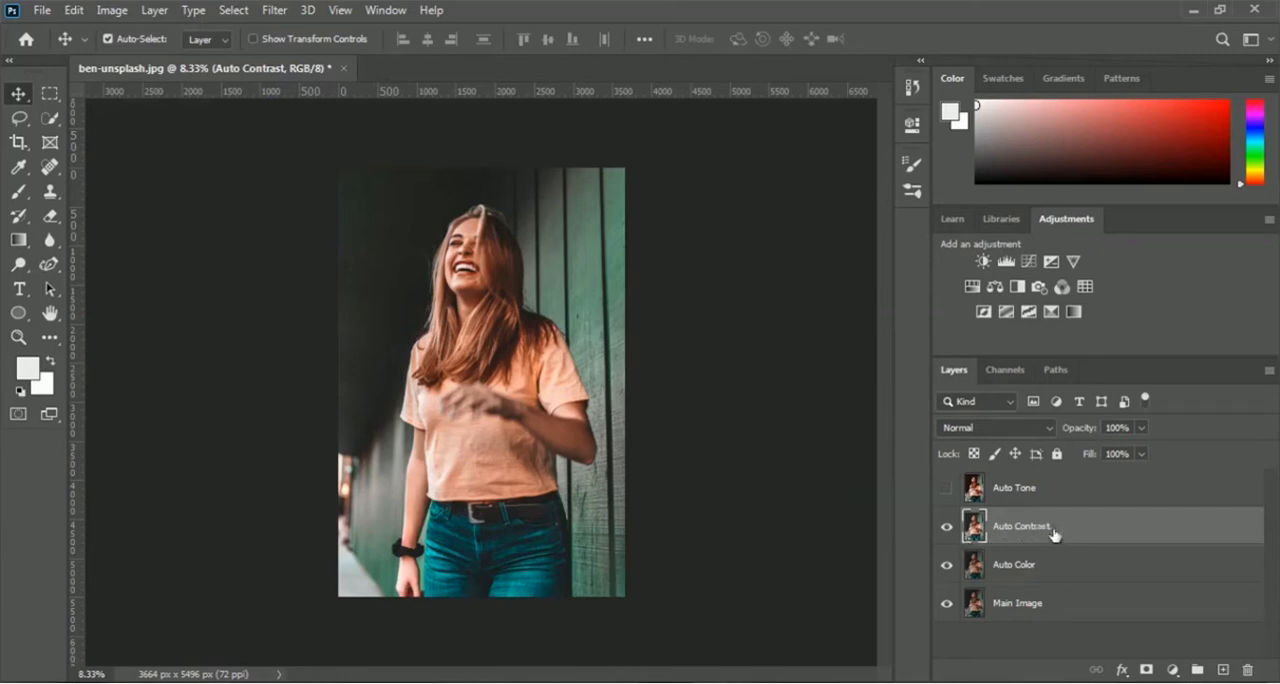
Step: Compare the Auto Contrast and Auto Tone layers with the original by toggling their visibility
click(946, 527)
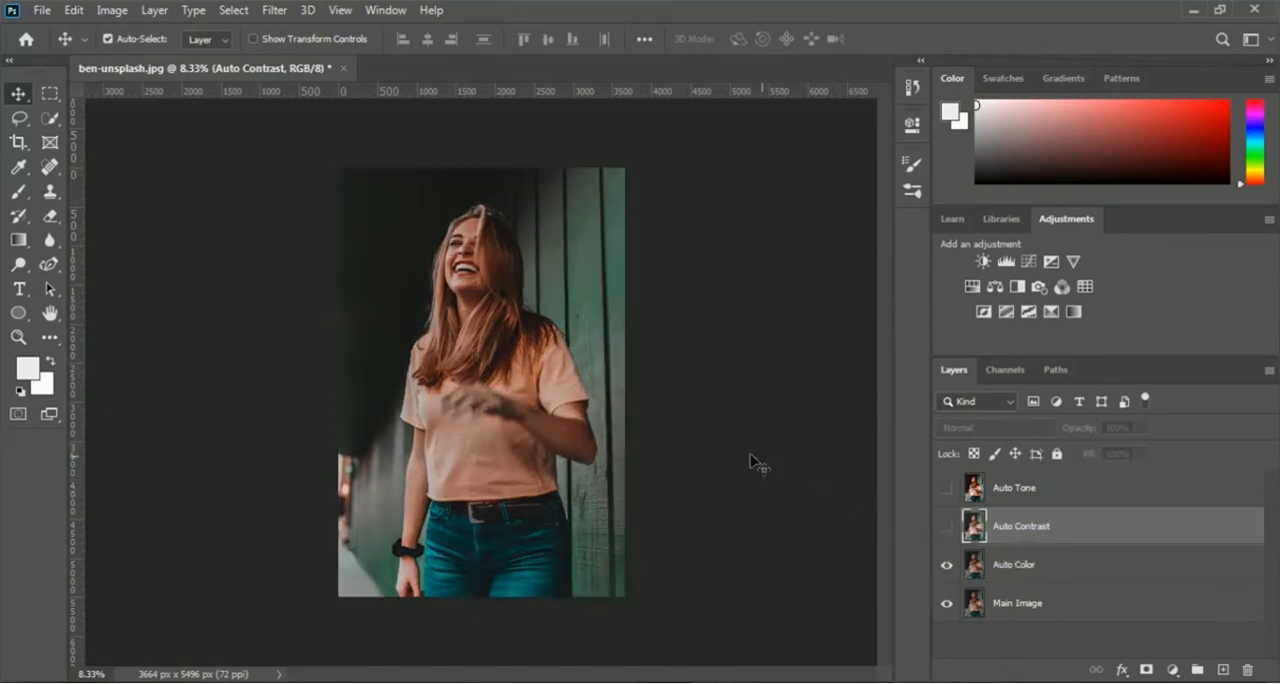
click(1022, 491)
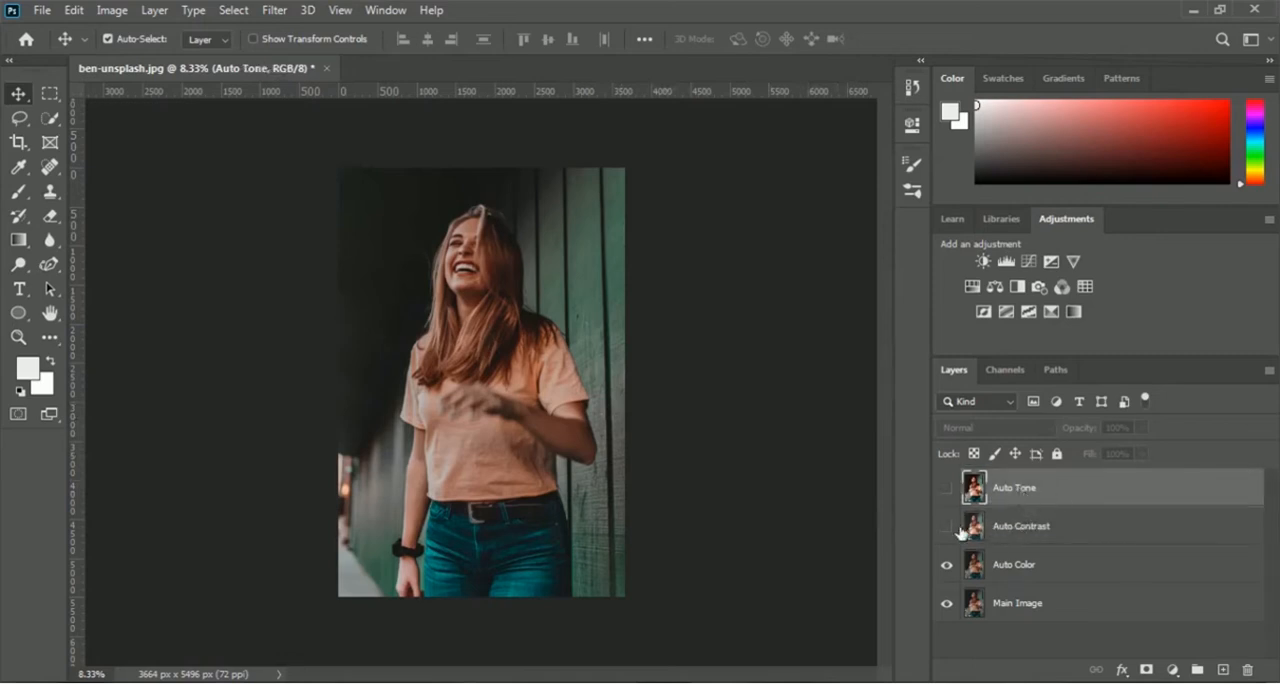
click(1013, 536)
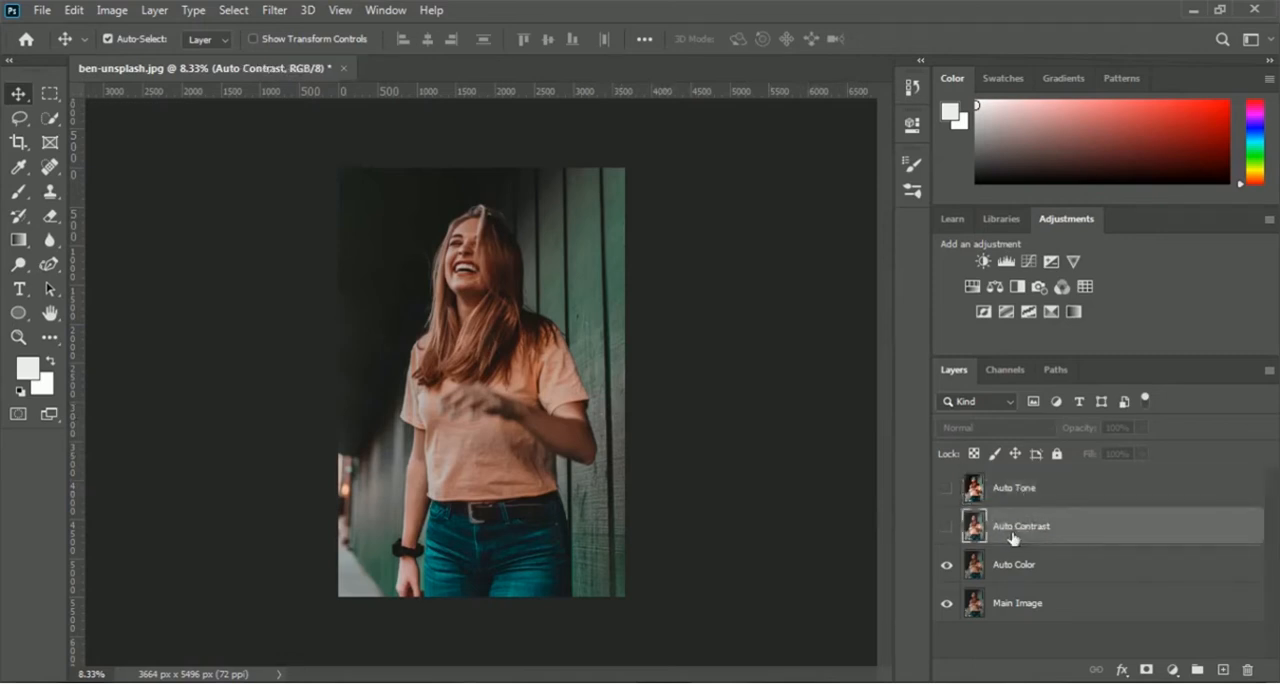
click(945, 531)
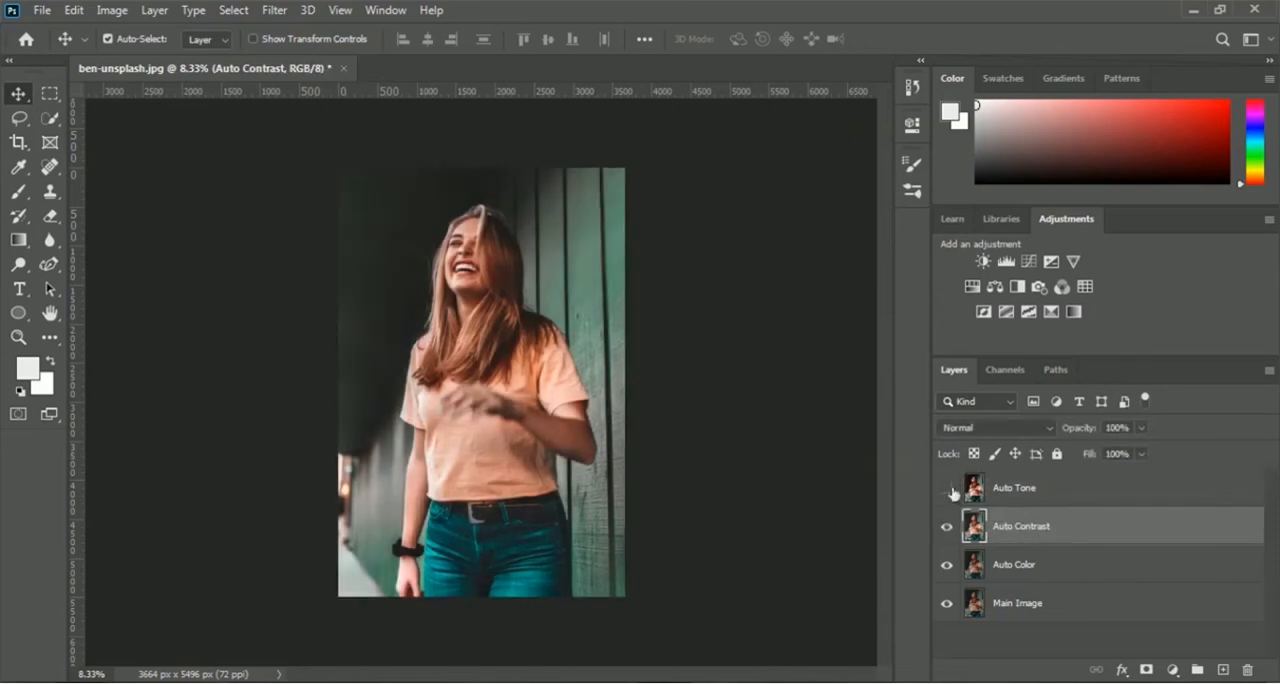
click(946, 490)
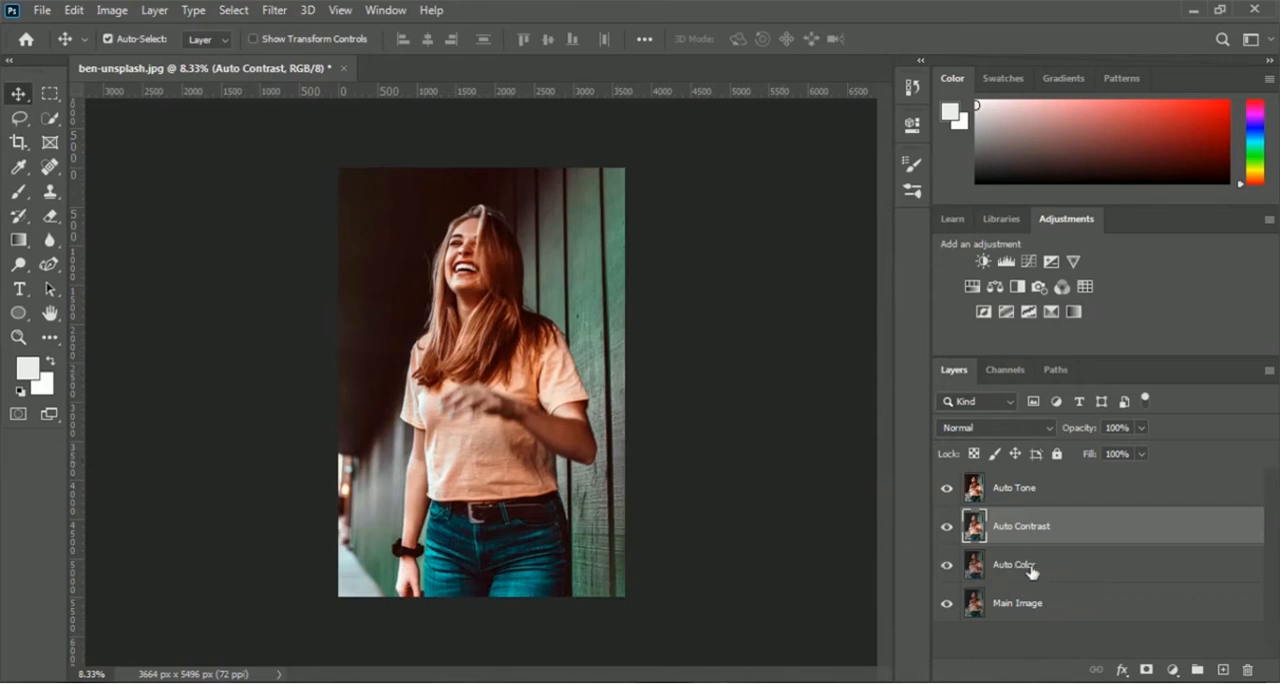
Step: Hide the Auto Tone and Auto Contrast layers and apply the Auto Color correction to the Auto Color layer
click(947, 489)
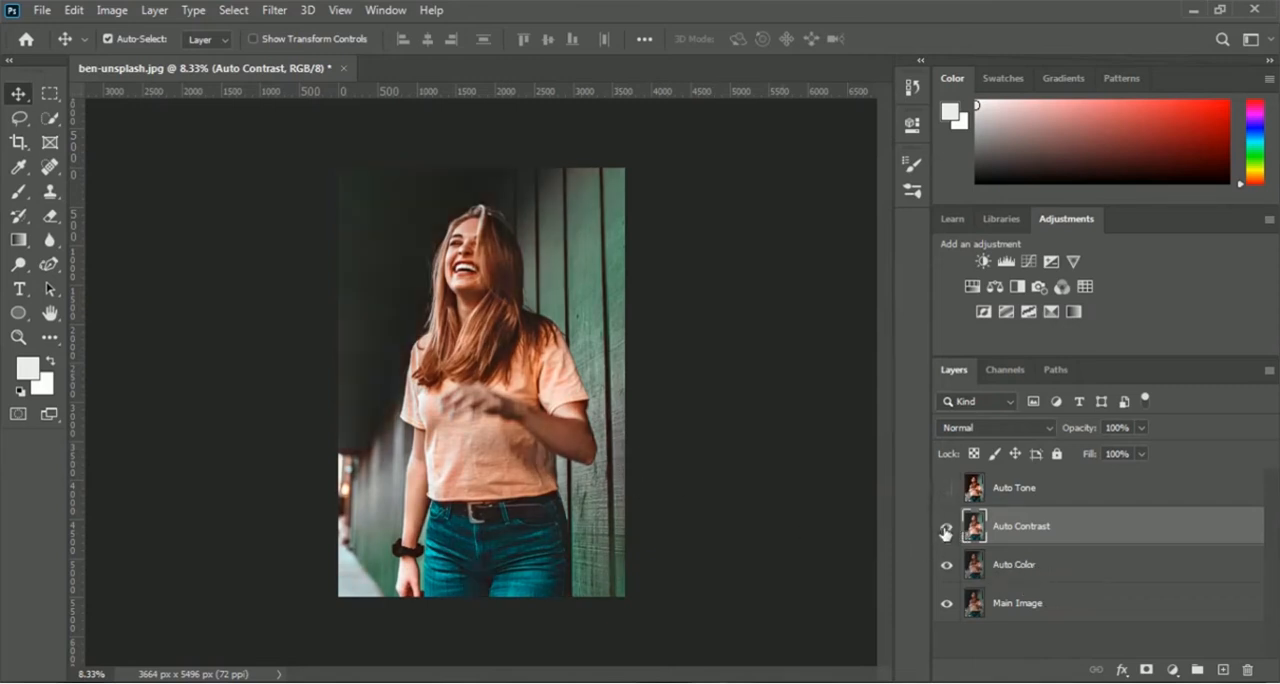
click(946, 527)
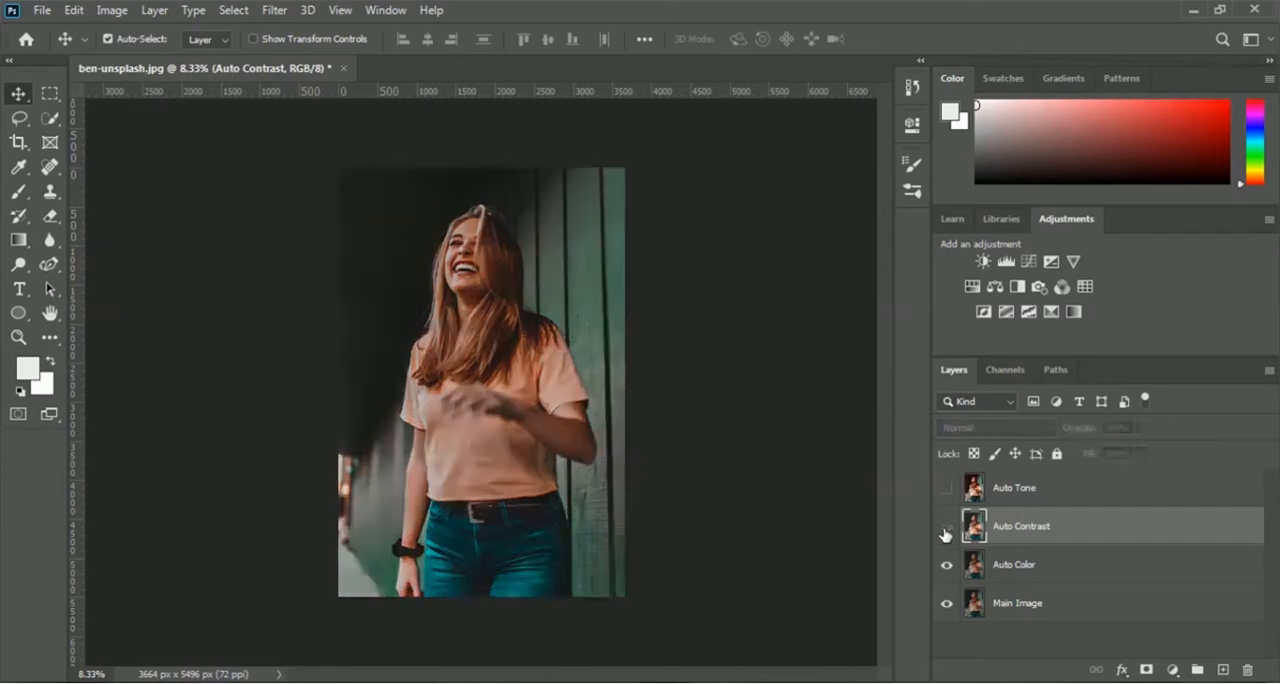
click(1028, 576)
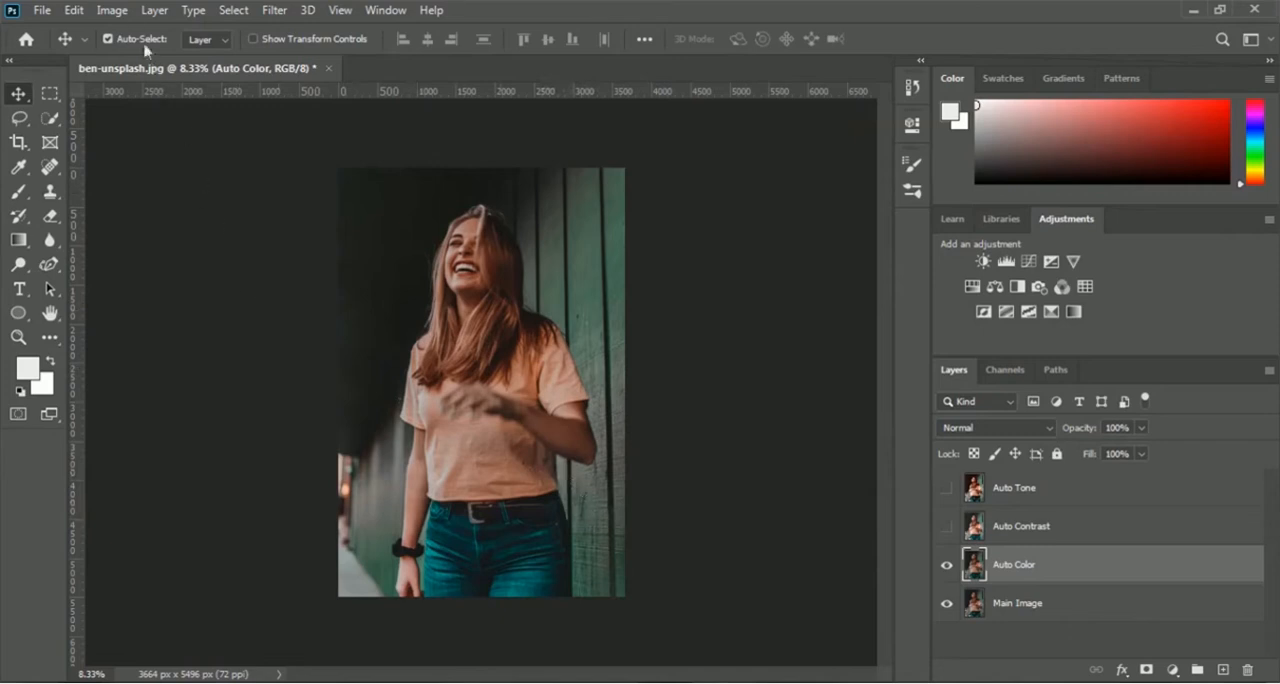
click(110, 11)
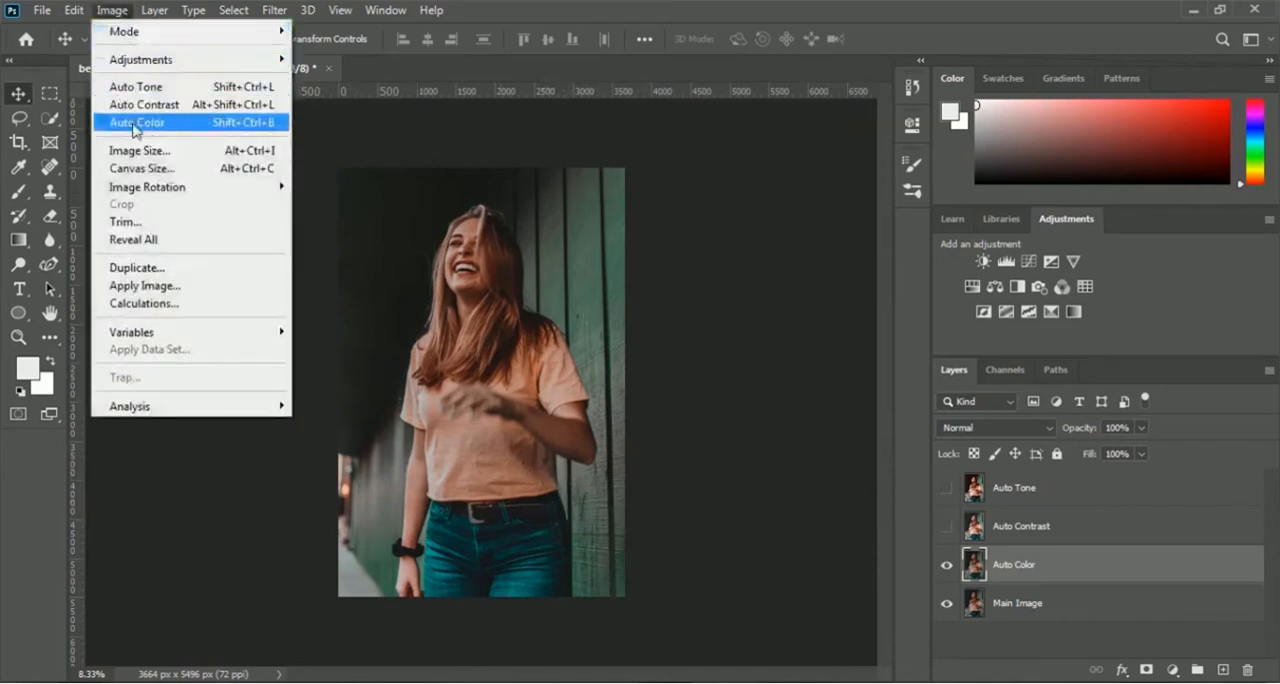
click(197, 127)
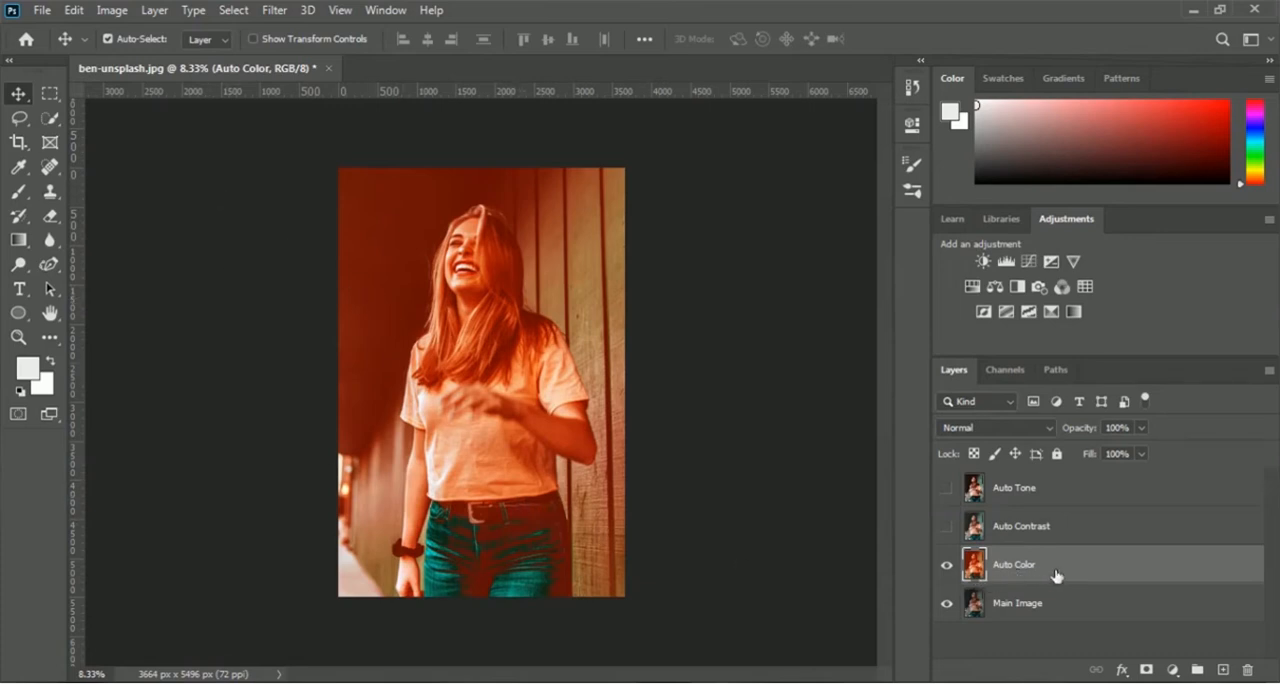
Step: Compare the Auto Color layer with the original, and make the Auto Contrast and Auto Tone layers visible again
click(946, 566)
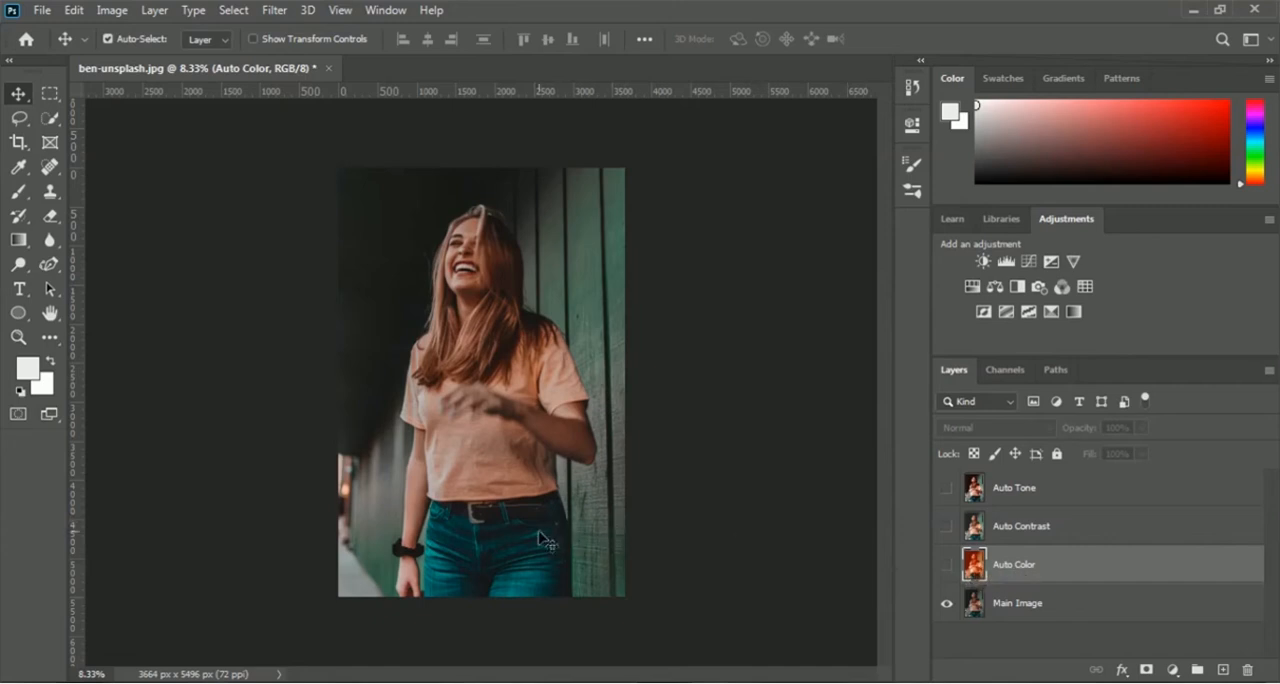
click(946, 567)
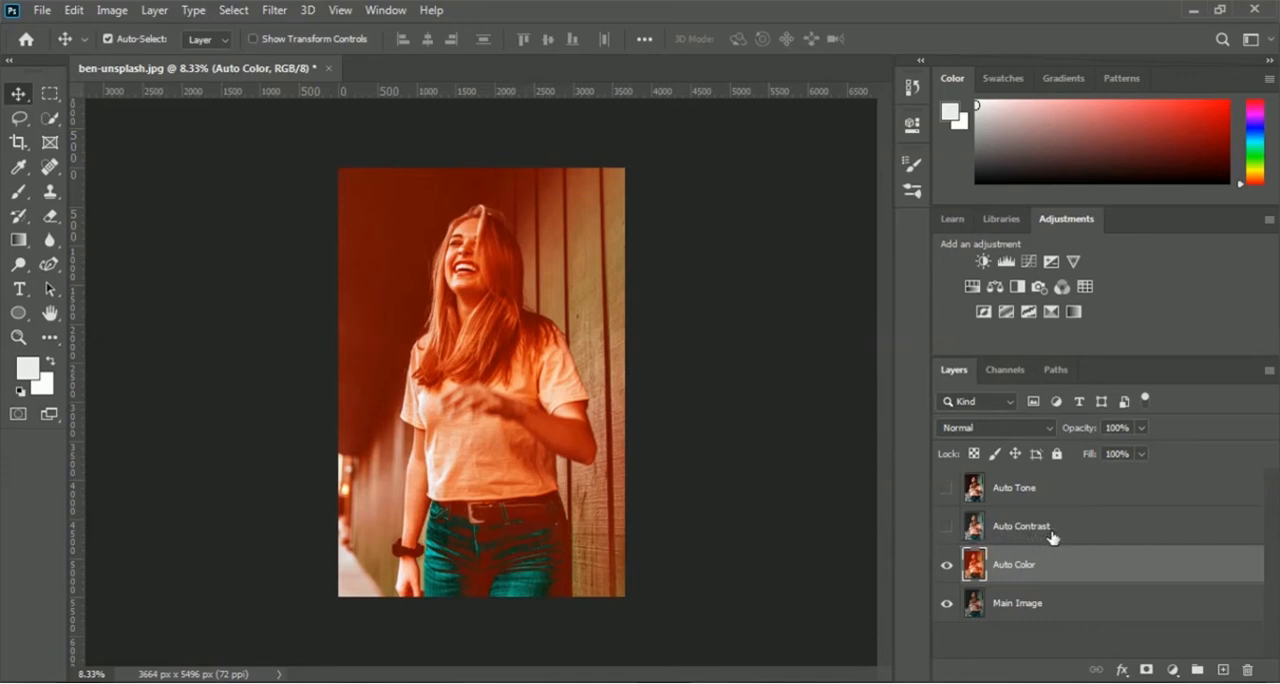
click(946, 527)
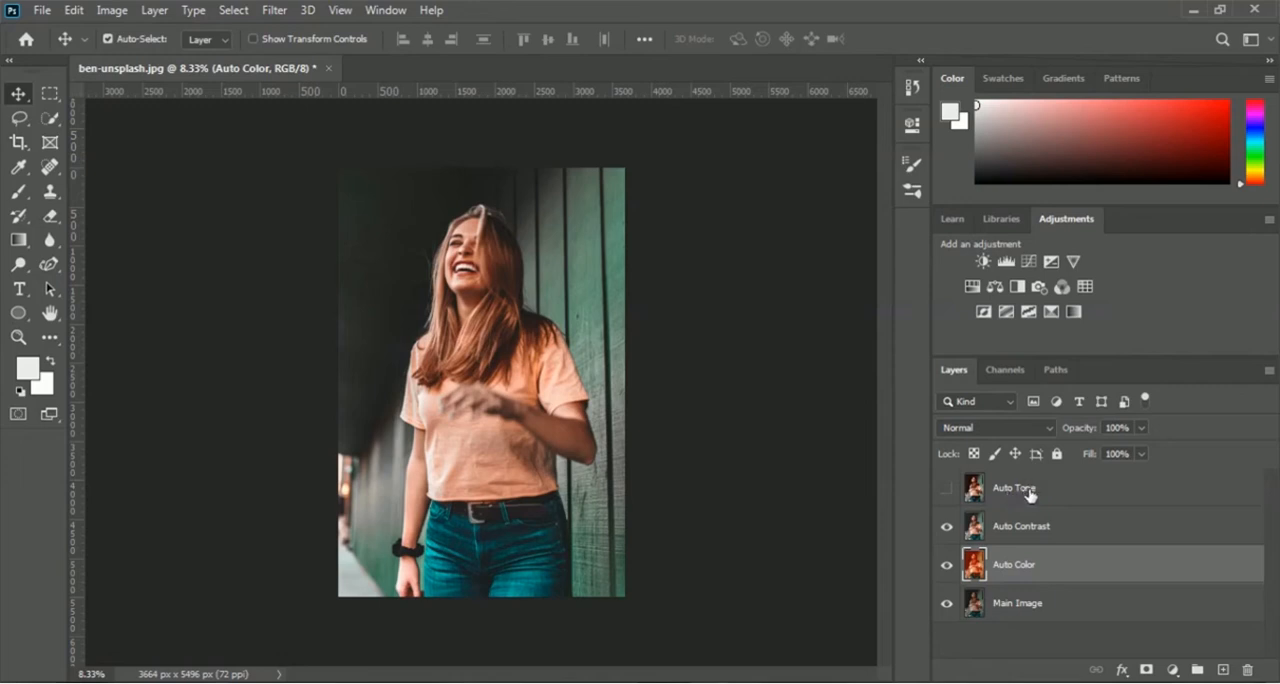
click(946, 490)
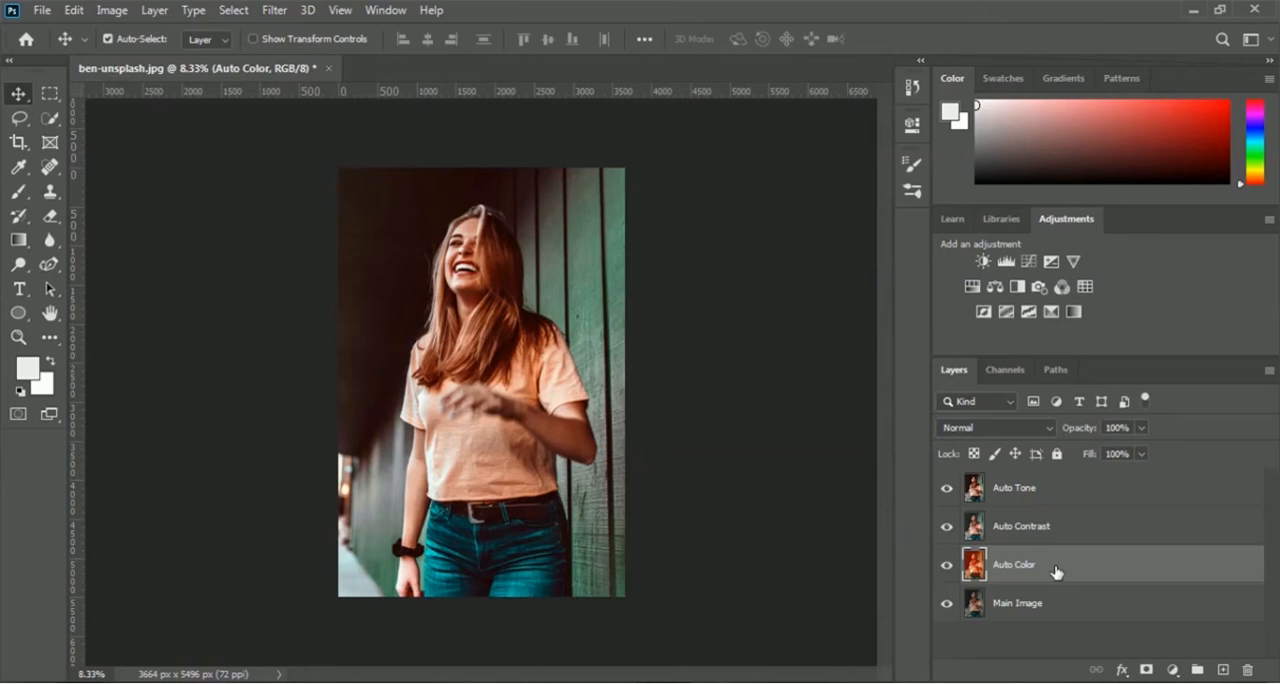
click(1050, 531)
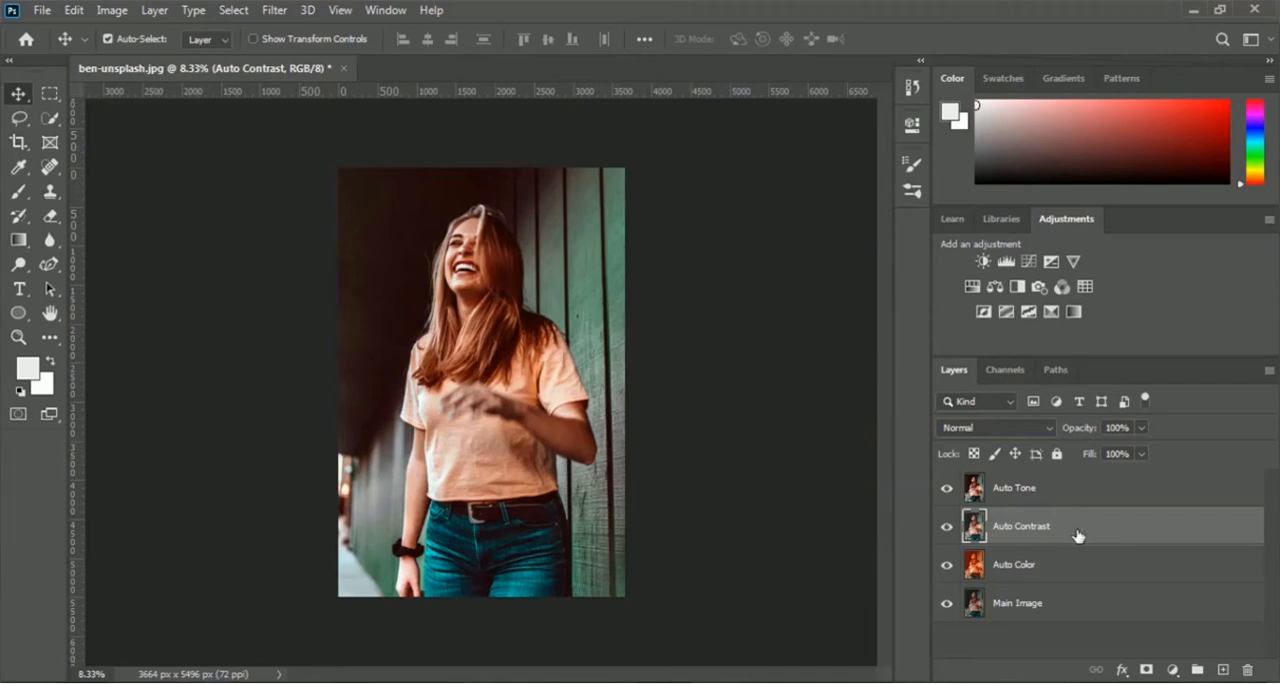
Step: Add the horizontal text HELLO across the woman's shirt on a new layer above Auto Tone
click(1035, 492)
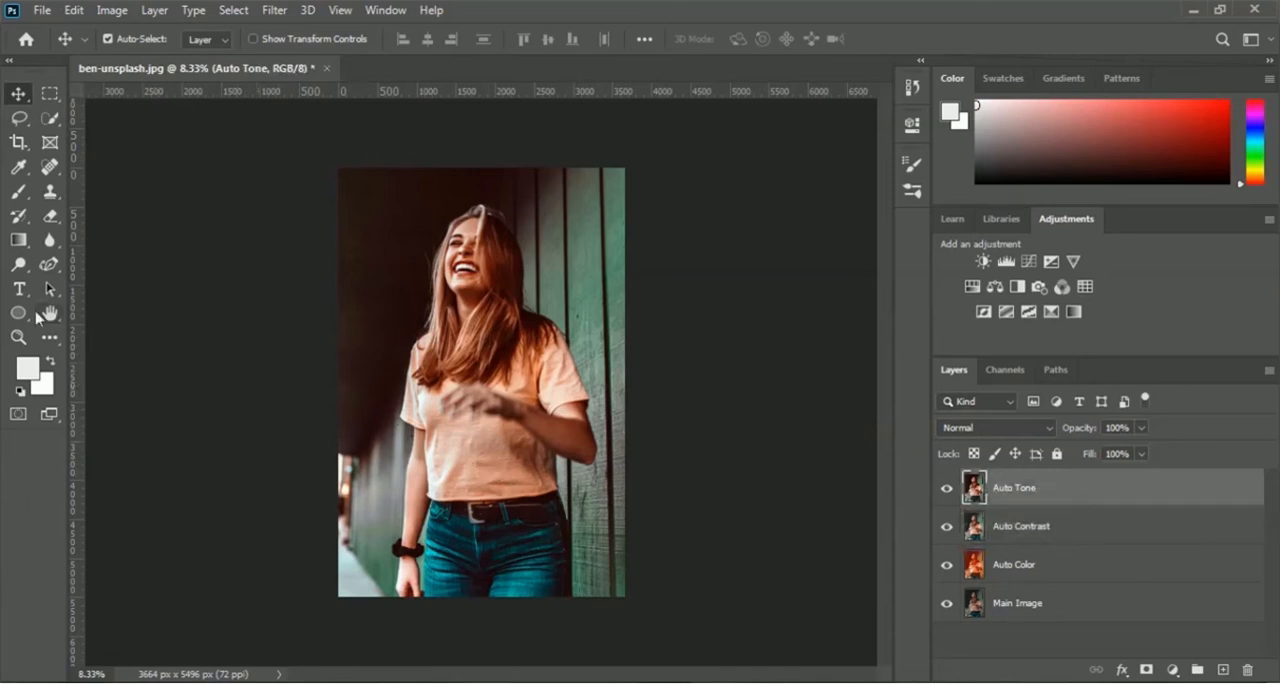
click(19, 289)
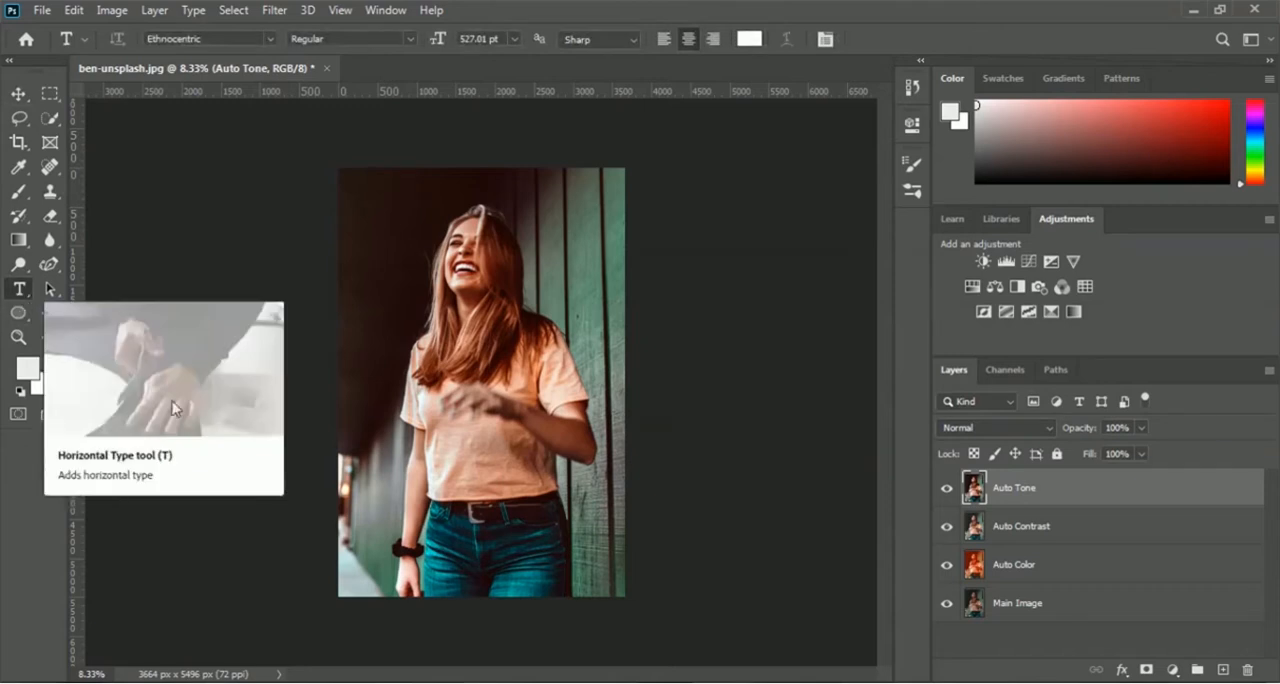
click(486, 461)
text(HELLO)
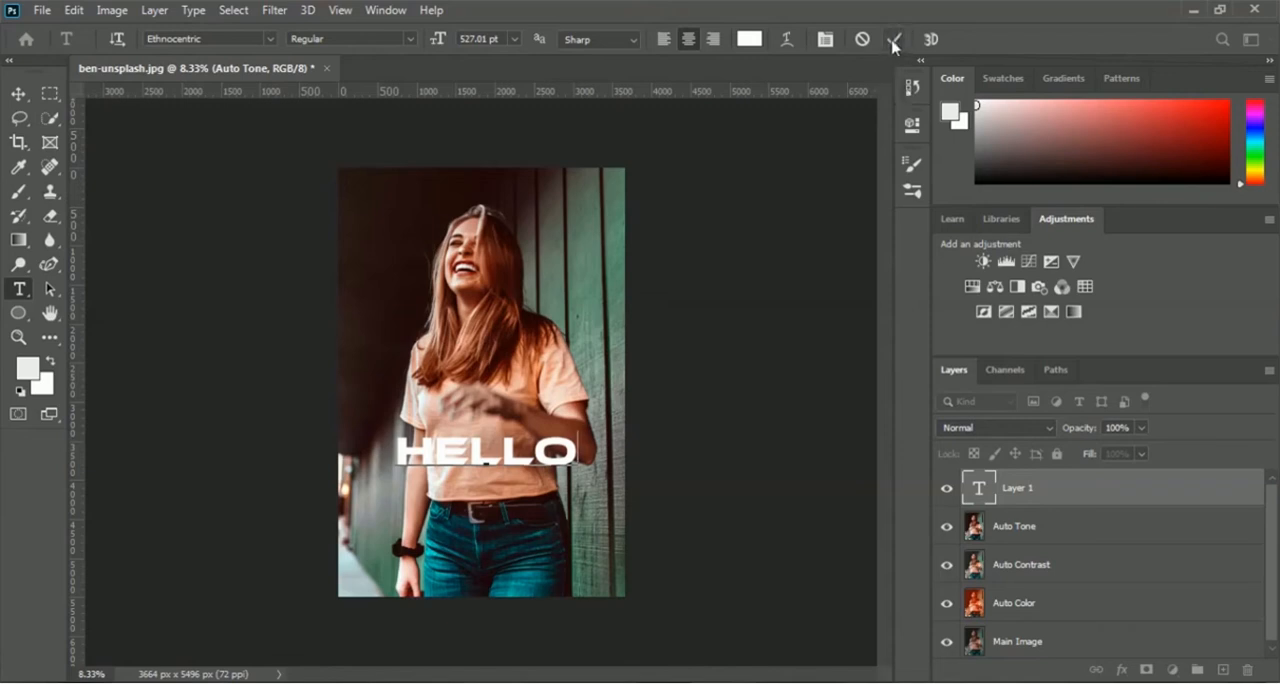
click(893, 39)
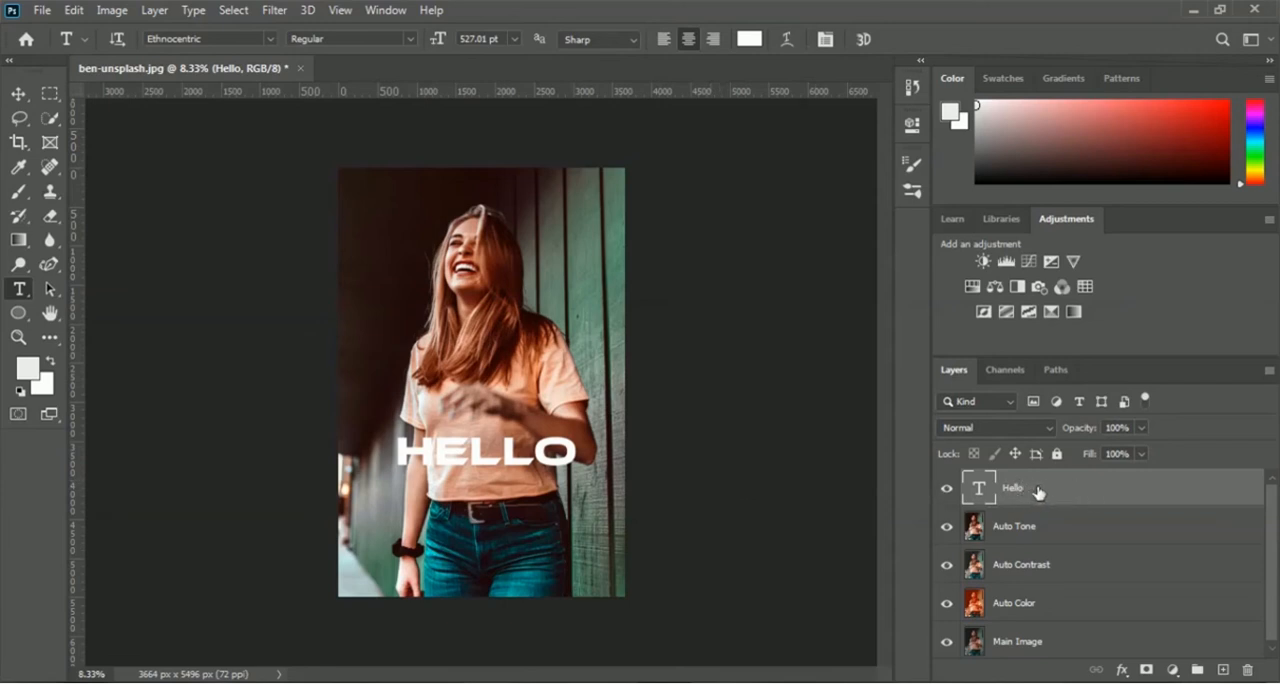
Step: Move the Hello text layer below Auto Tone and back to the top of the layer stack
drag(1034, 489, 1030, 542)
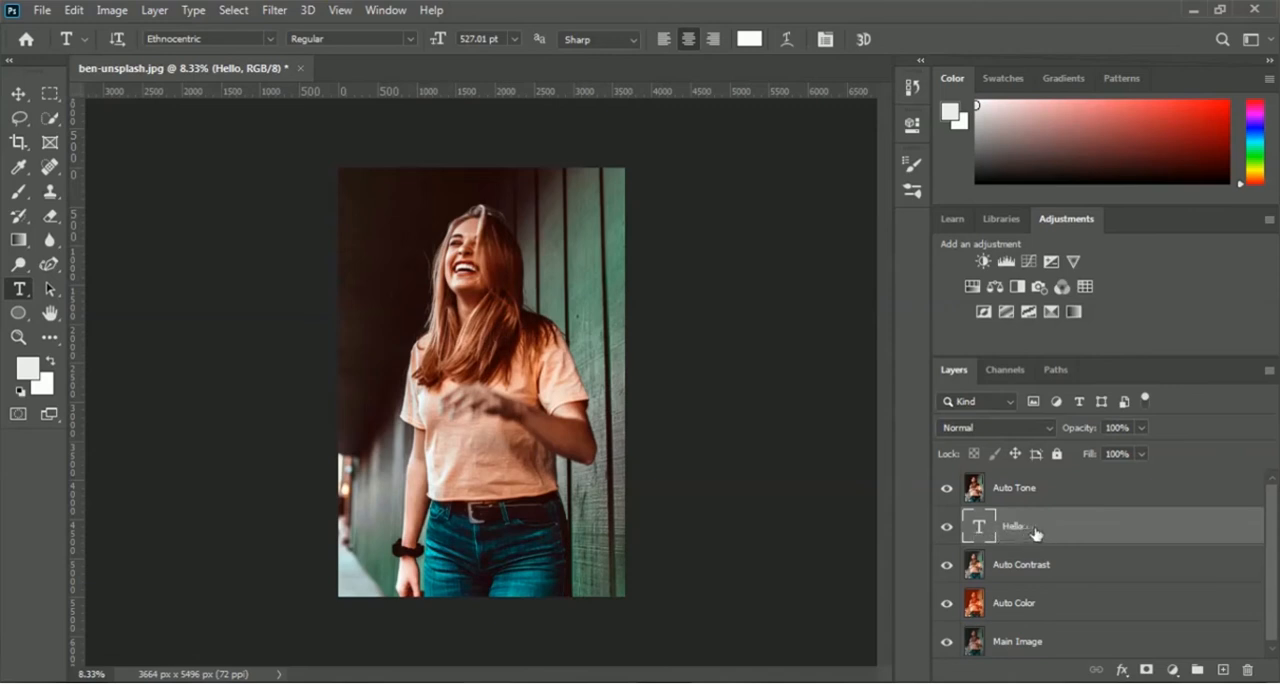
drag(1020, 534, 1018, 487)
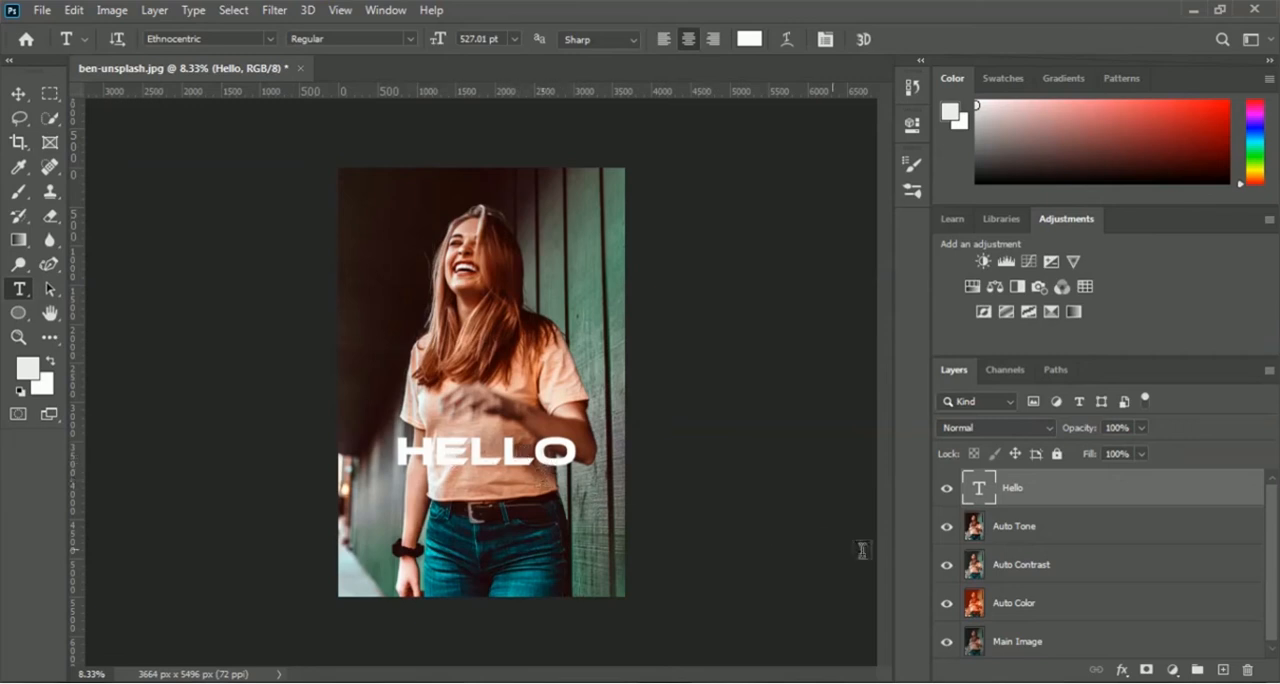
Step: Add a Stroke effect with a size of 38 px to the Hello text layer
click(1122, 670)
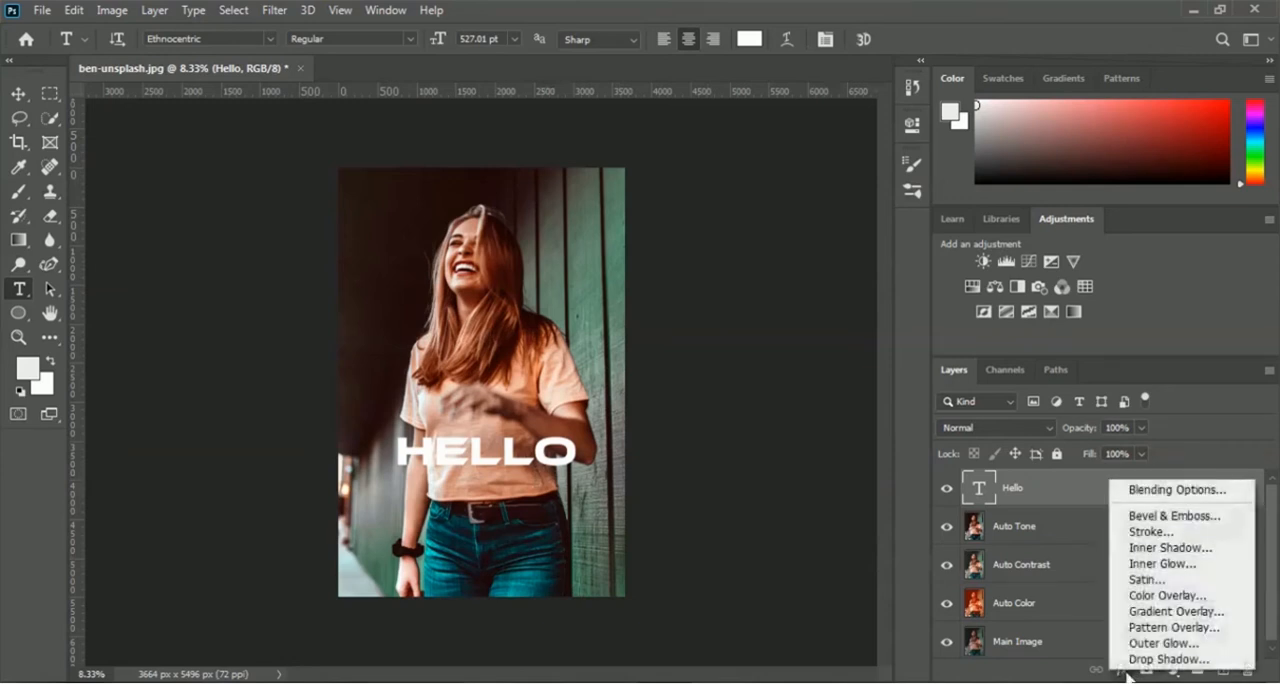
click(1218, 535)
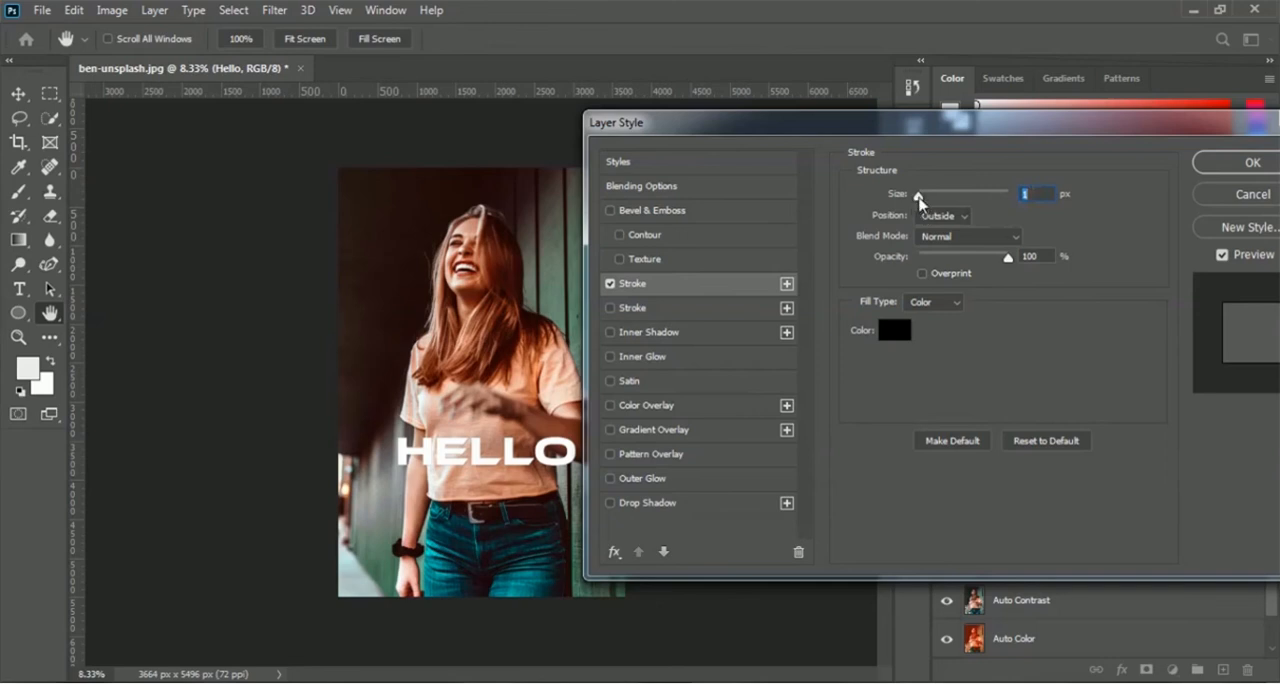
drag(918, 195, 939, 199)
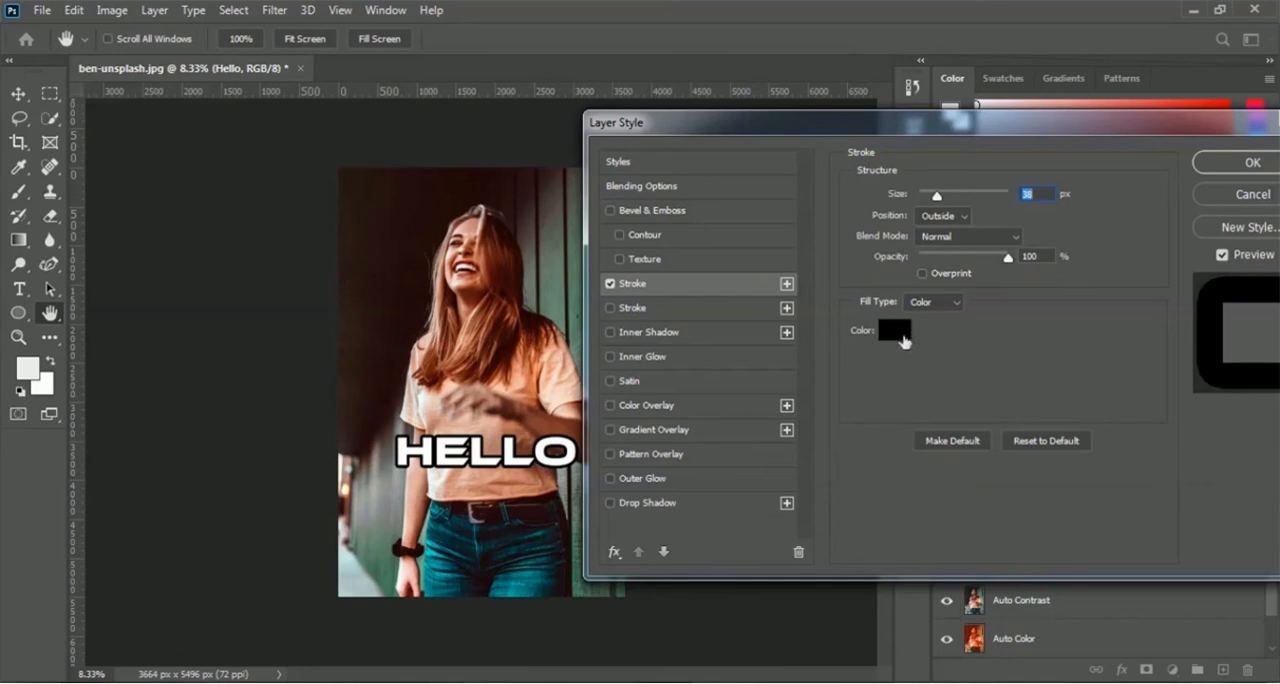
Step: Change the text stroke to green 11b71d with a size of 73 px and apply the layer style
click(899, 337)
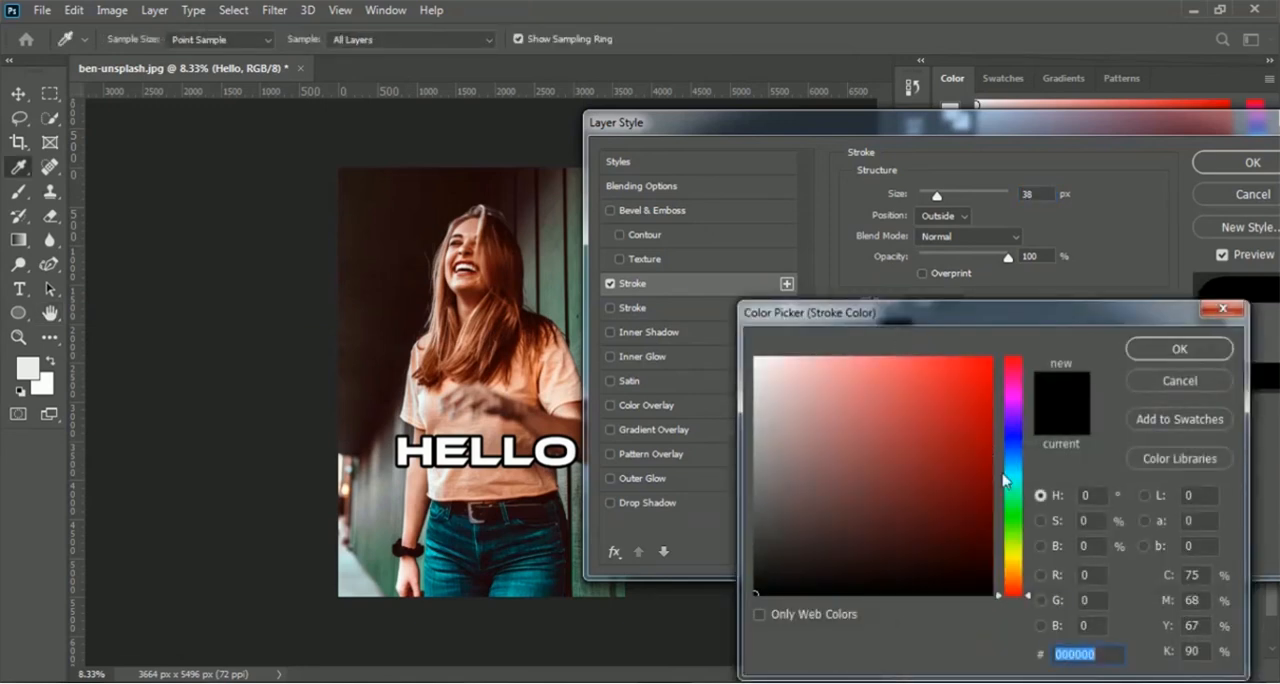
click(1014, 512)
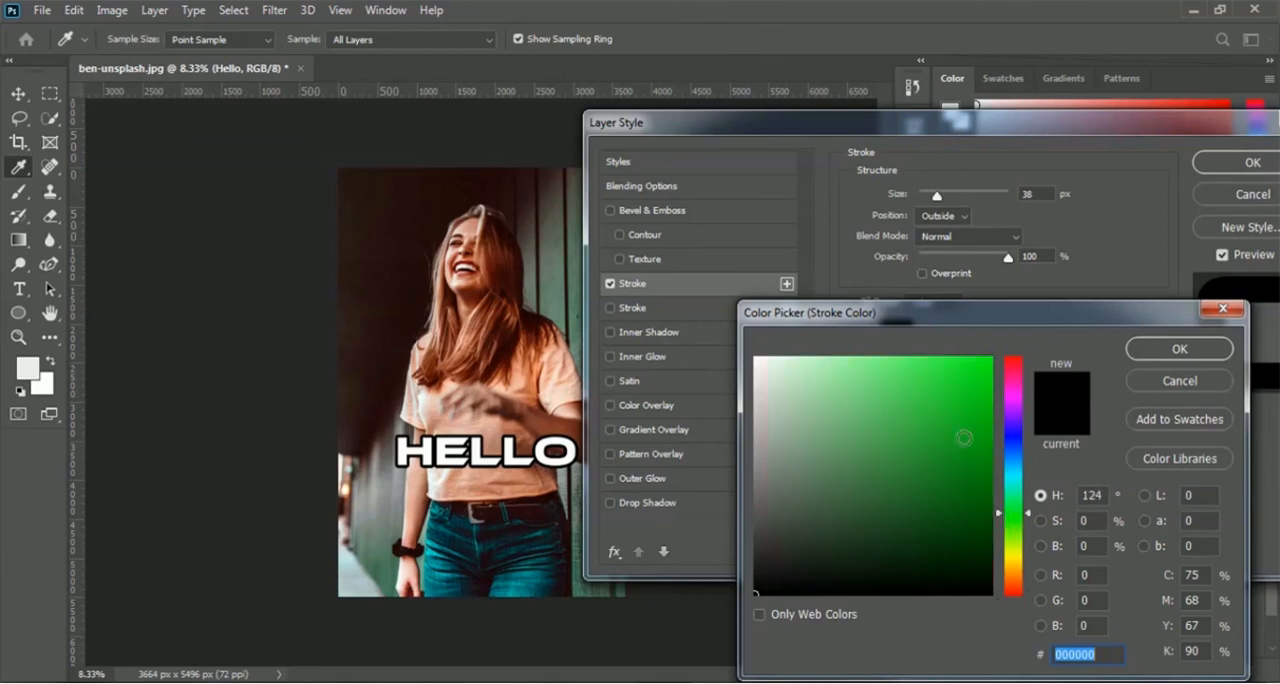
click(970, 424)
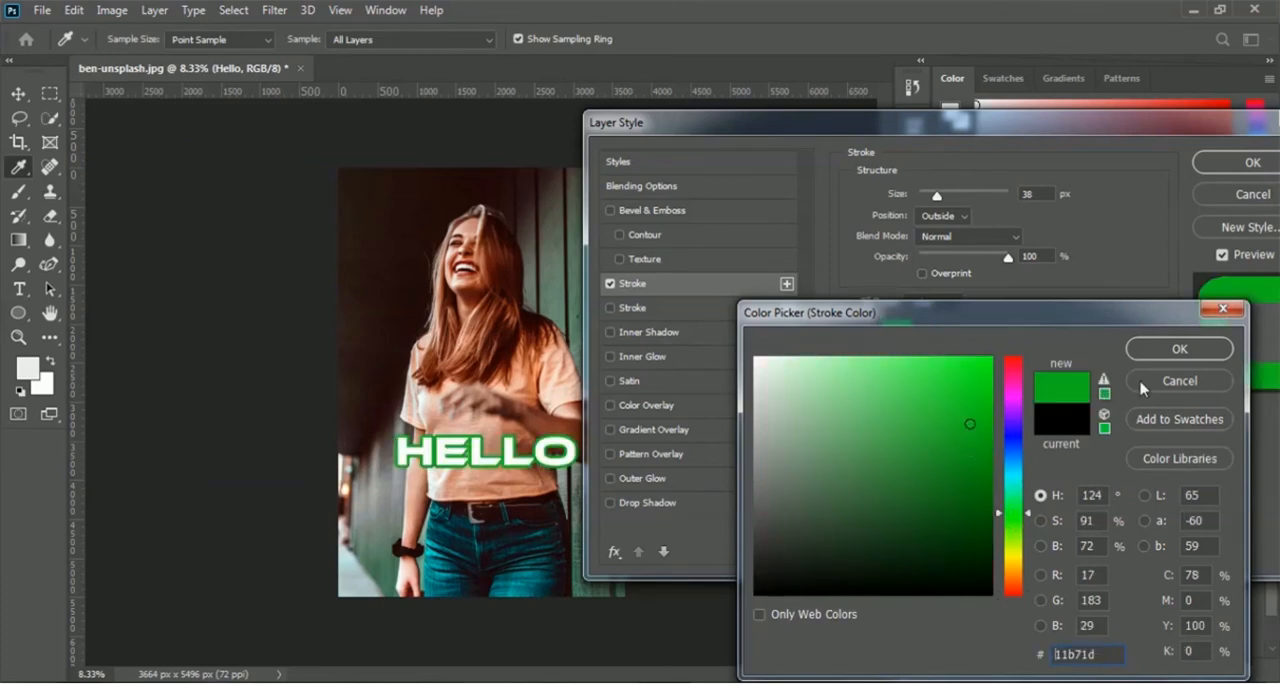
click(1180, 349)
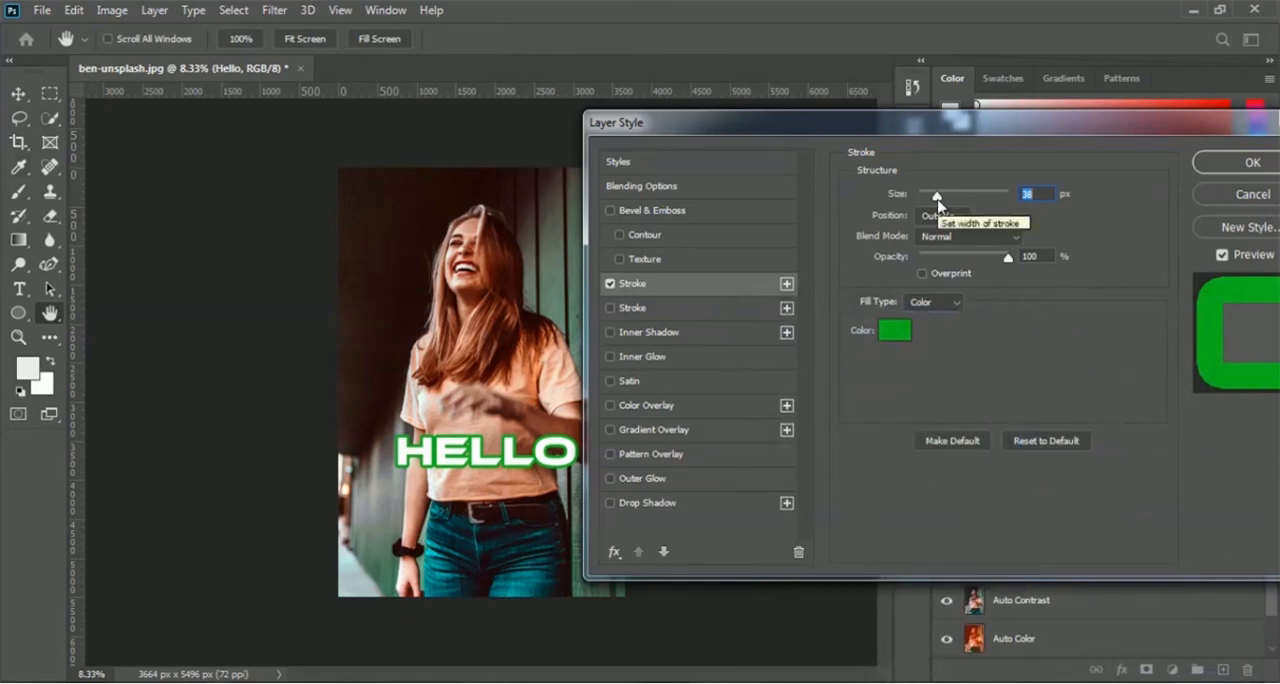
drag(938, 200, 952, 204)
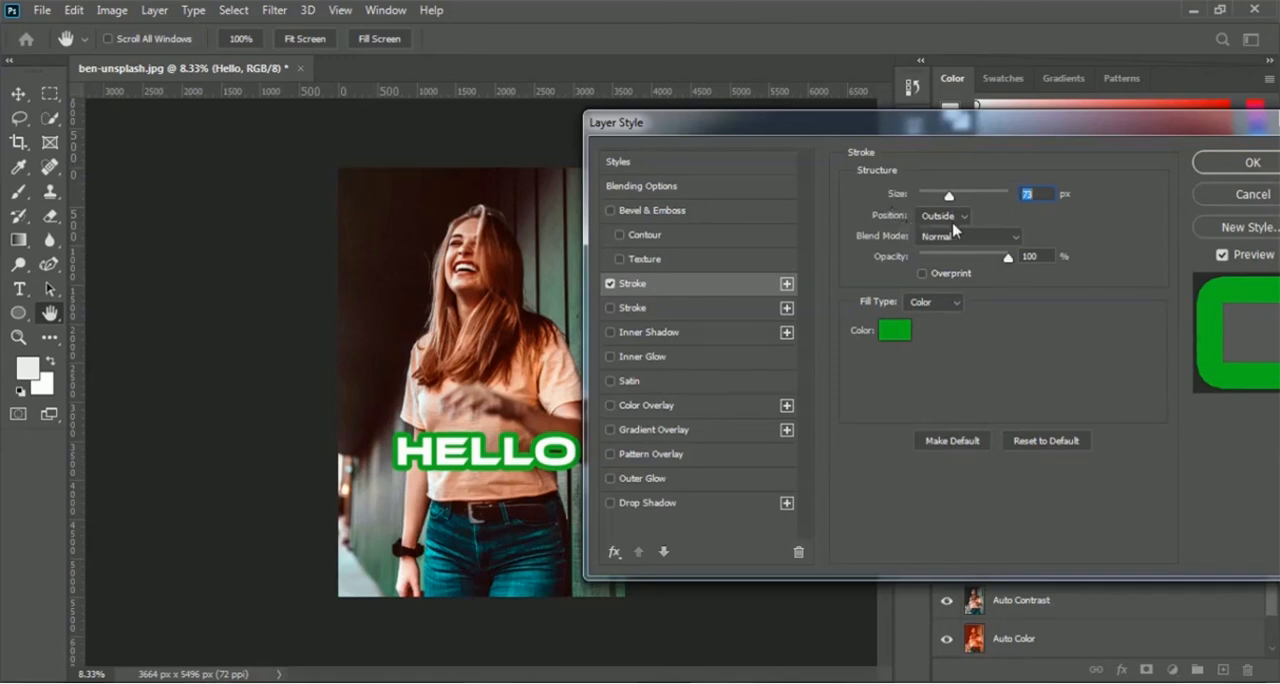
click(1246, 167)
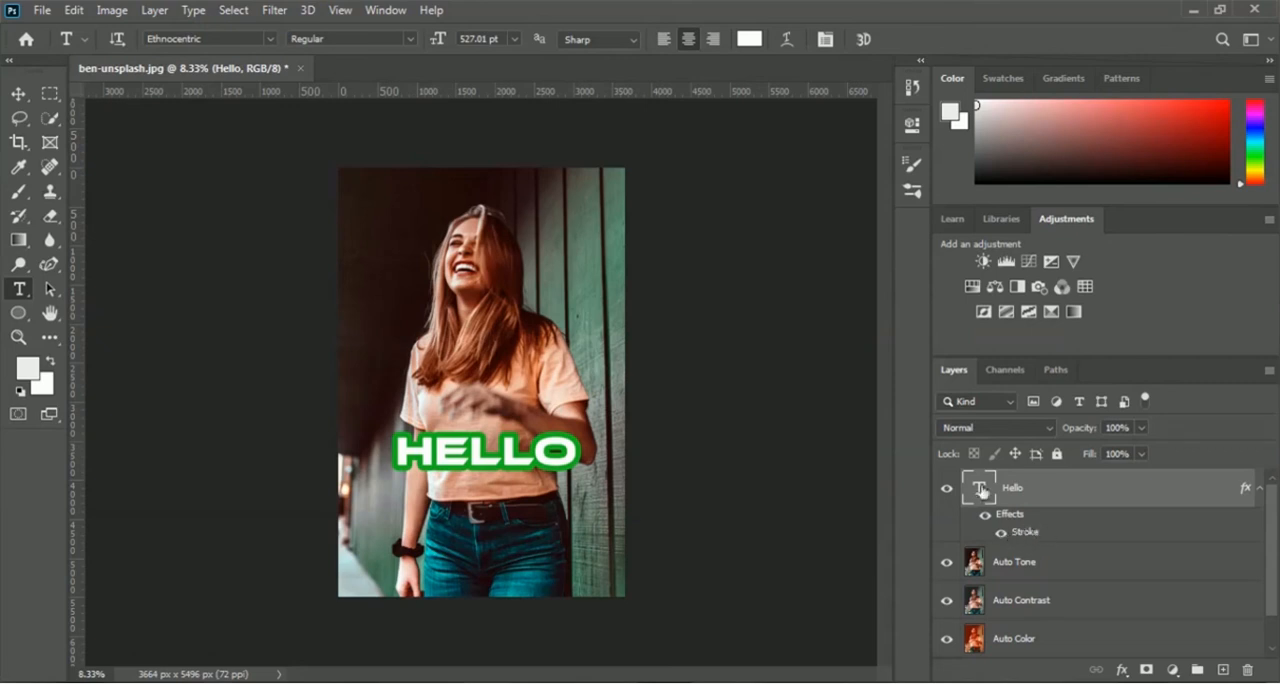
Step: Compare the HELLO text with and without its Stroke effect
click(1000, 535)
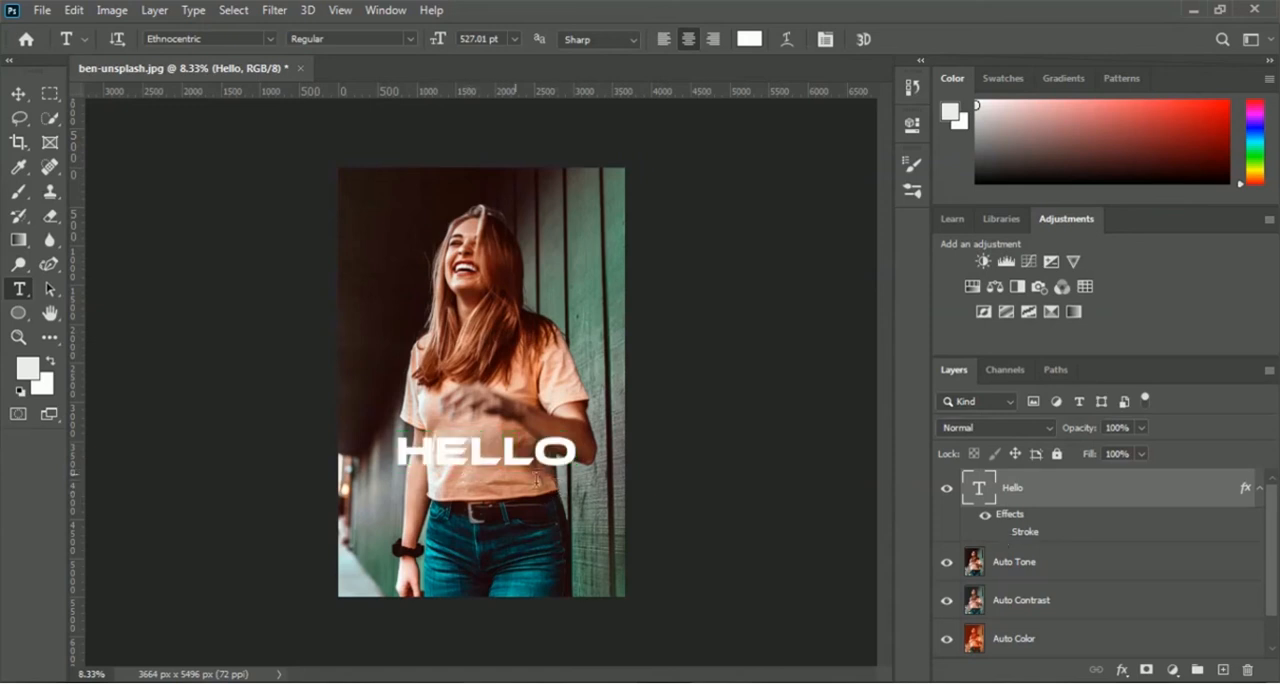
click(1000, 535)
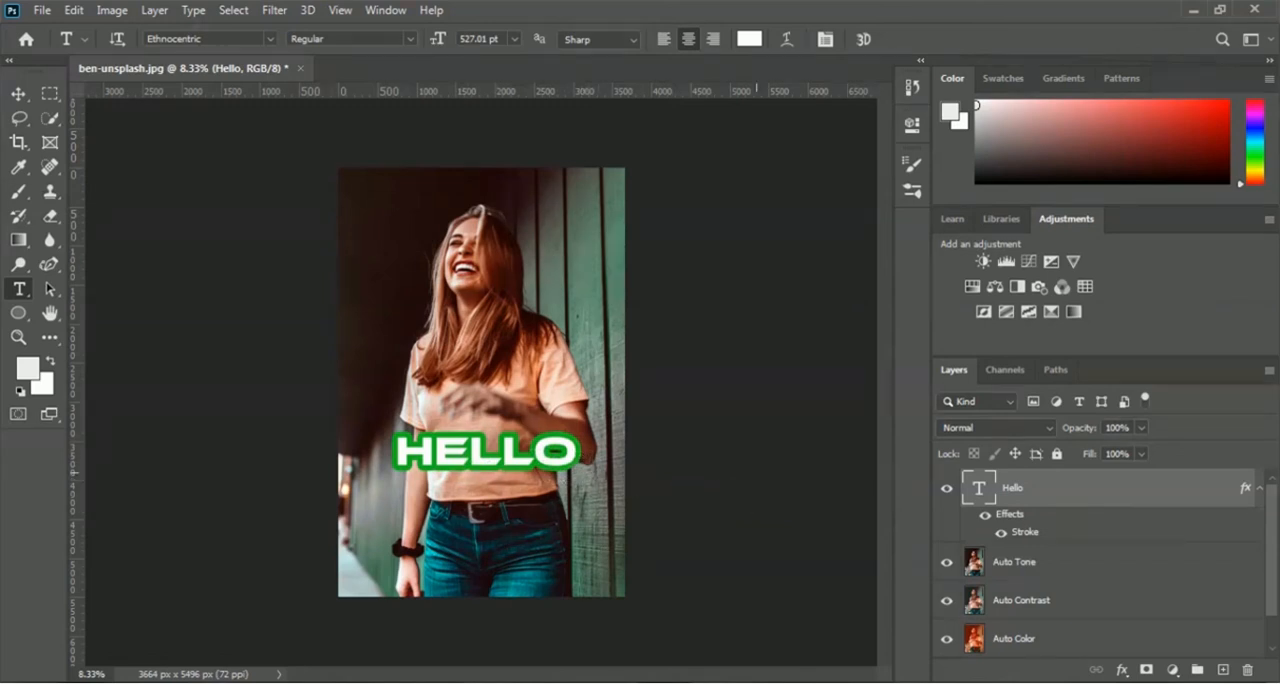
Step: Convert the Hello text layer to a smart object and open its contents for editing
right_click(1017, 493)
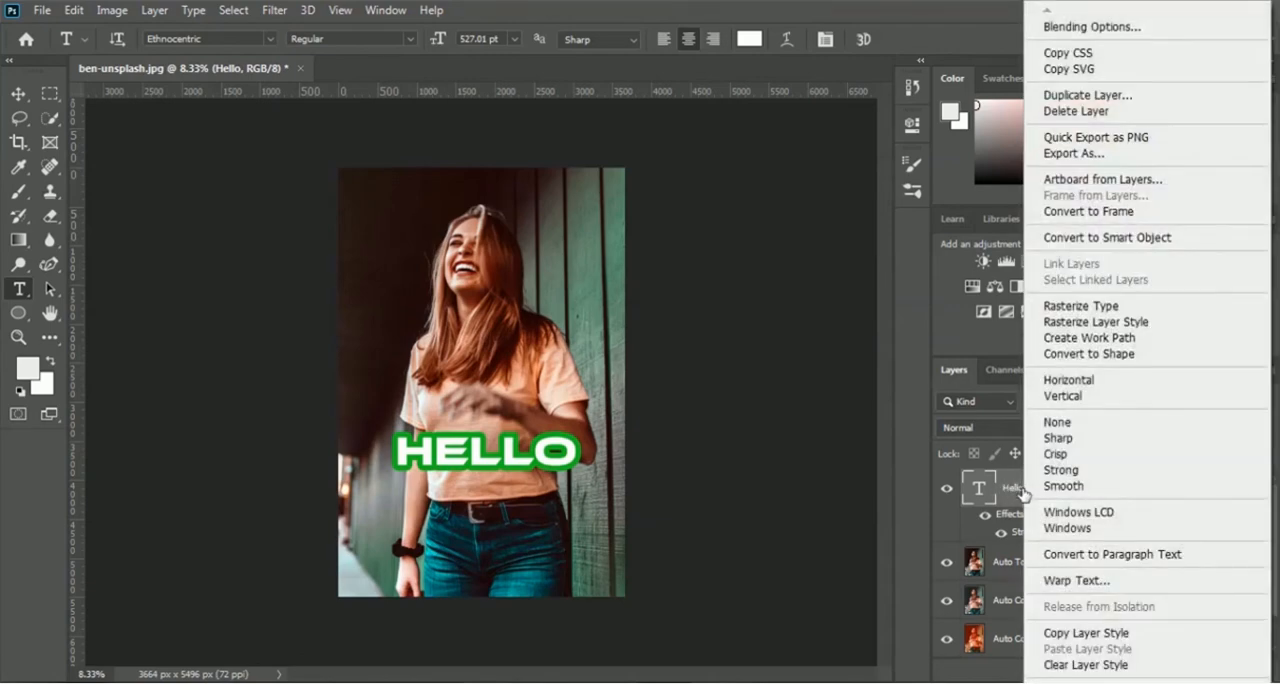
click(1188, 240)
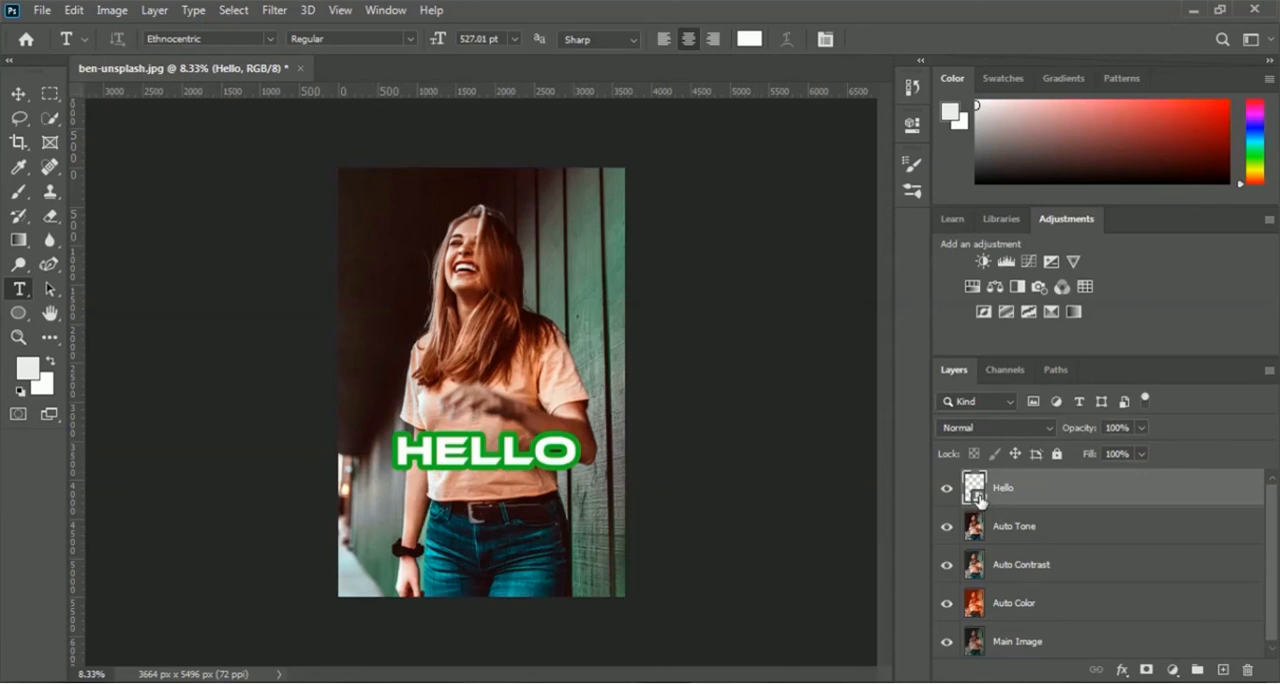
double_click(975, 490)
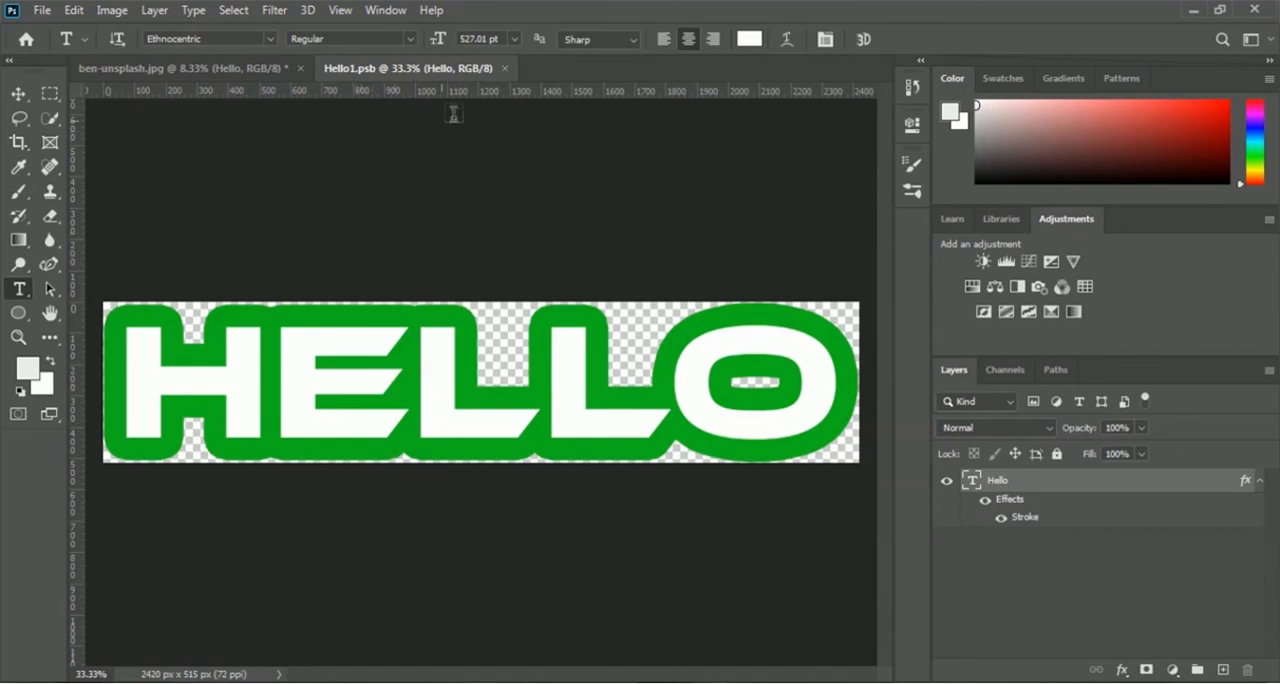
Step: Close the smart object's contents and put the Hello, Auto Tone, Auto Contrast and Auto Color layers into one expanded layer group
click(506, 70)
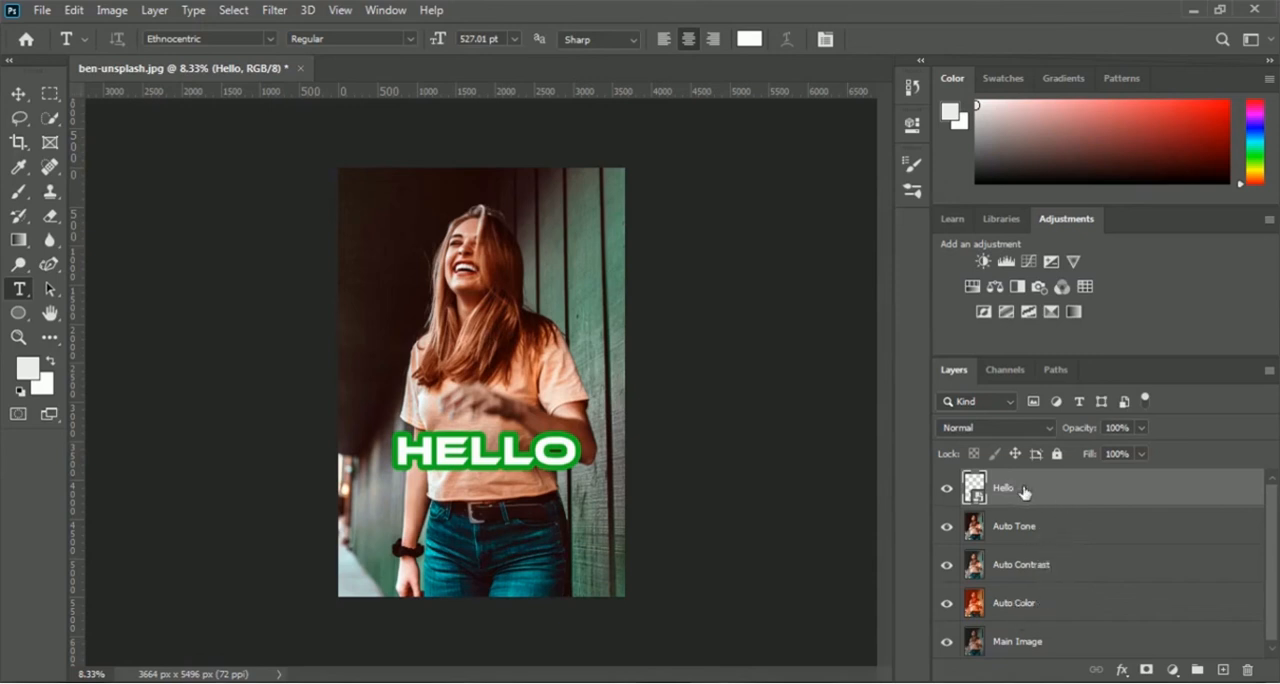
ctrl+click(1021, 604)
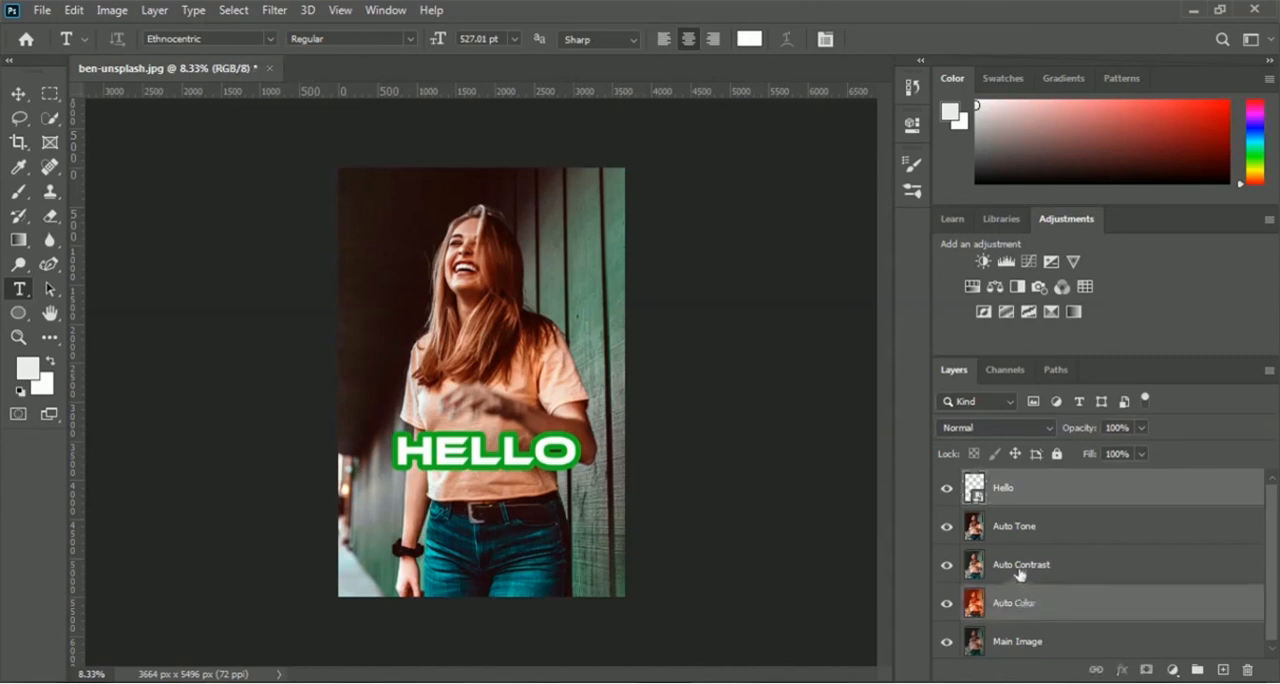
ctrl+click(1020, 567)
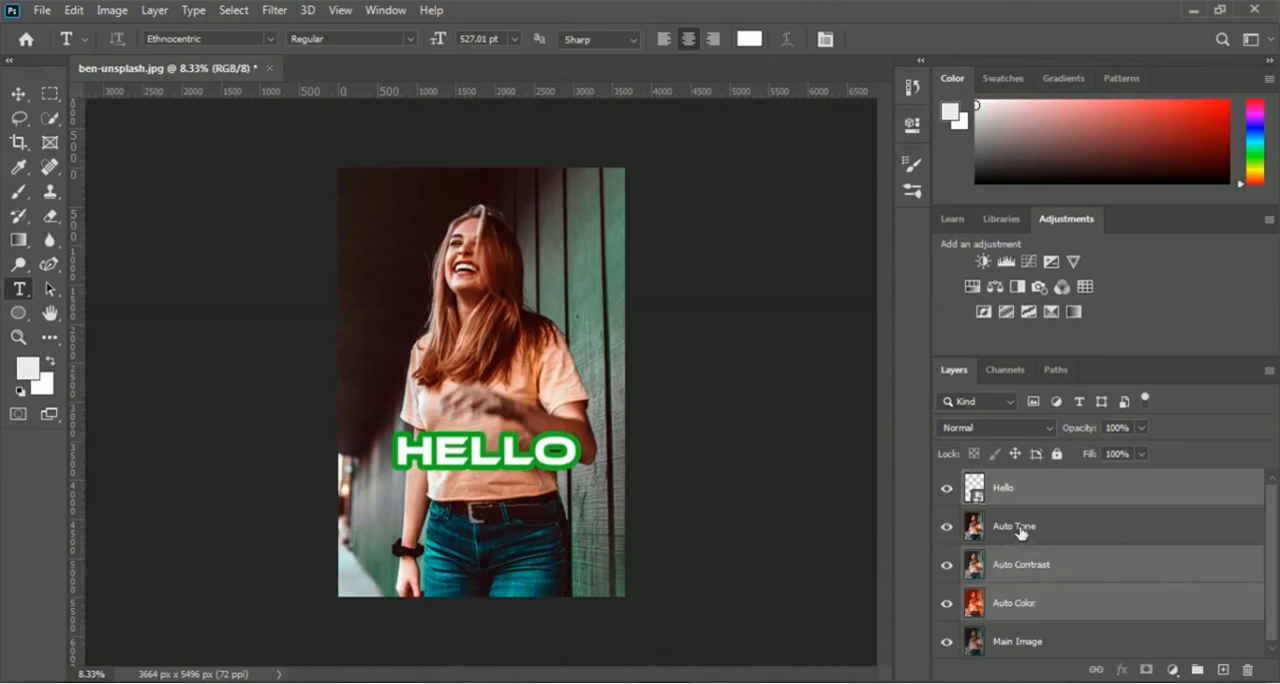
ctrl+click(1021, 530)
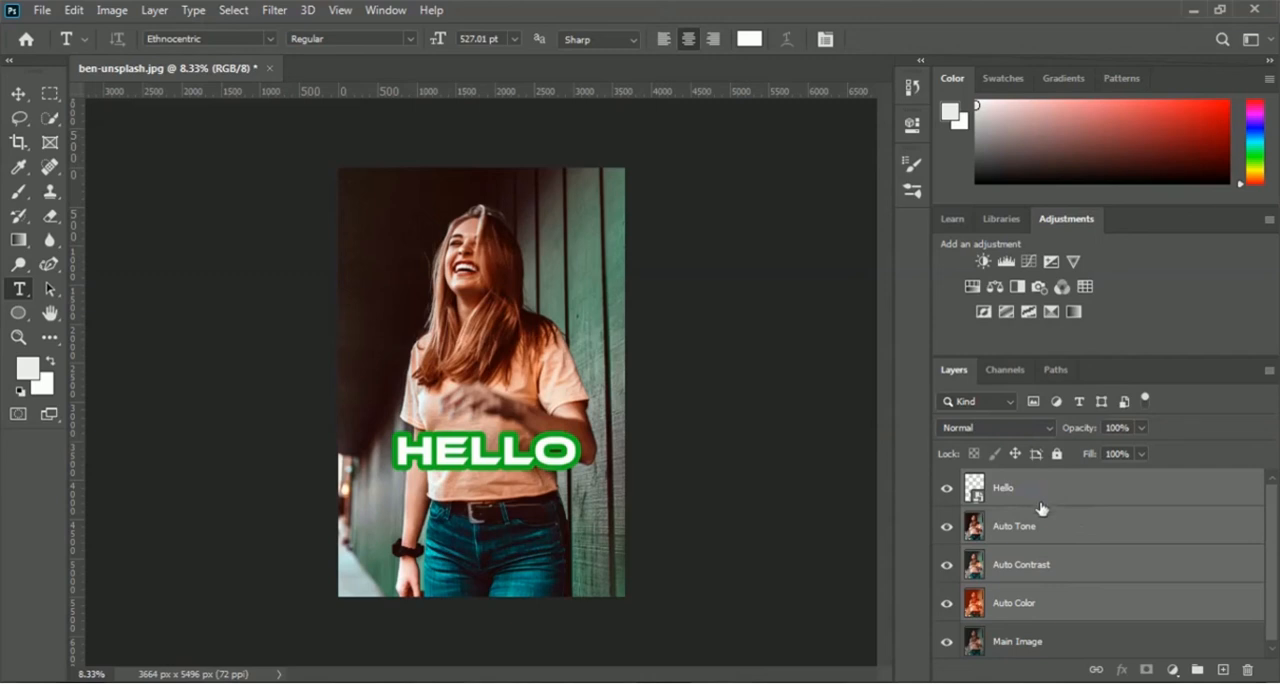
click(1197, 670)
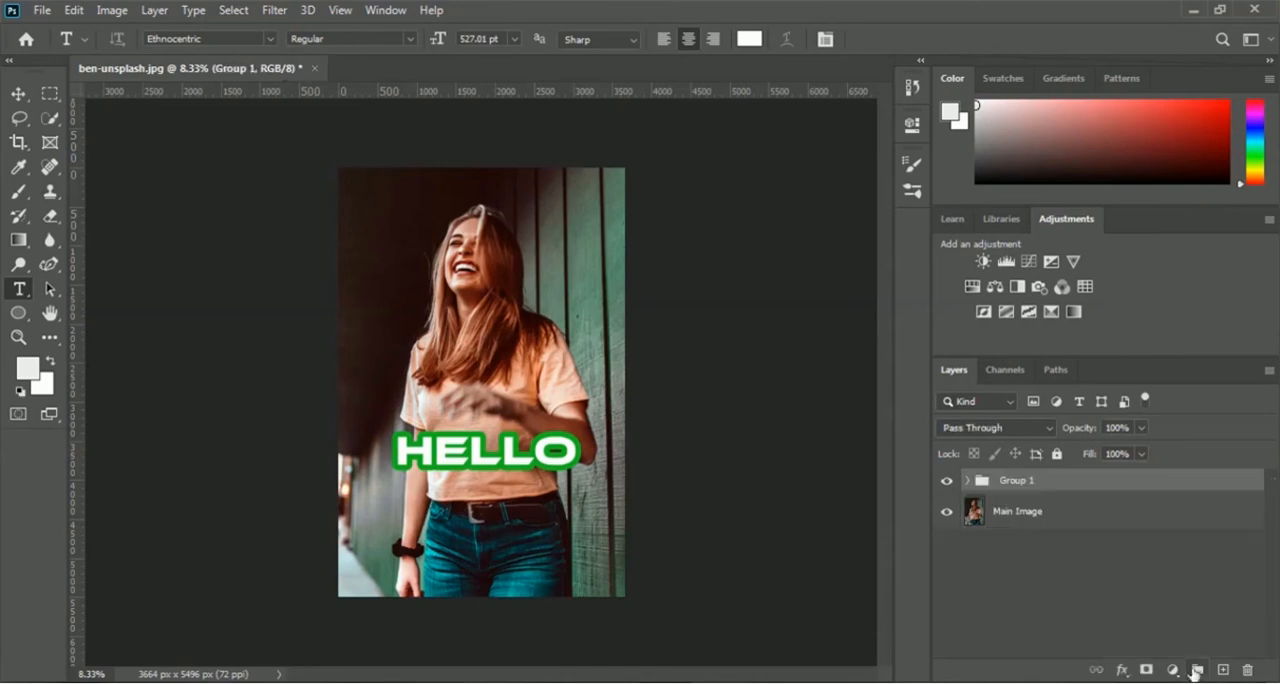
click(967, 481)
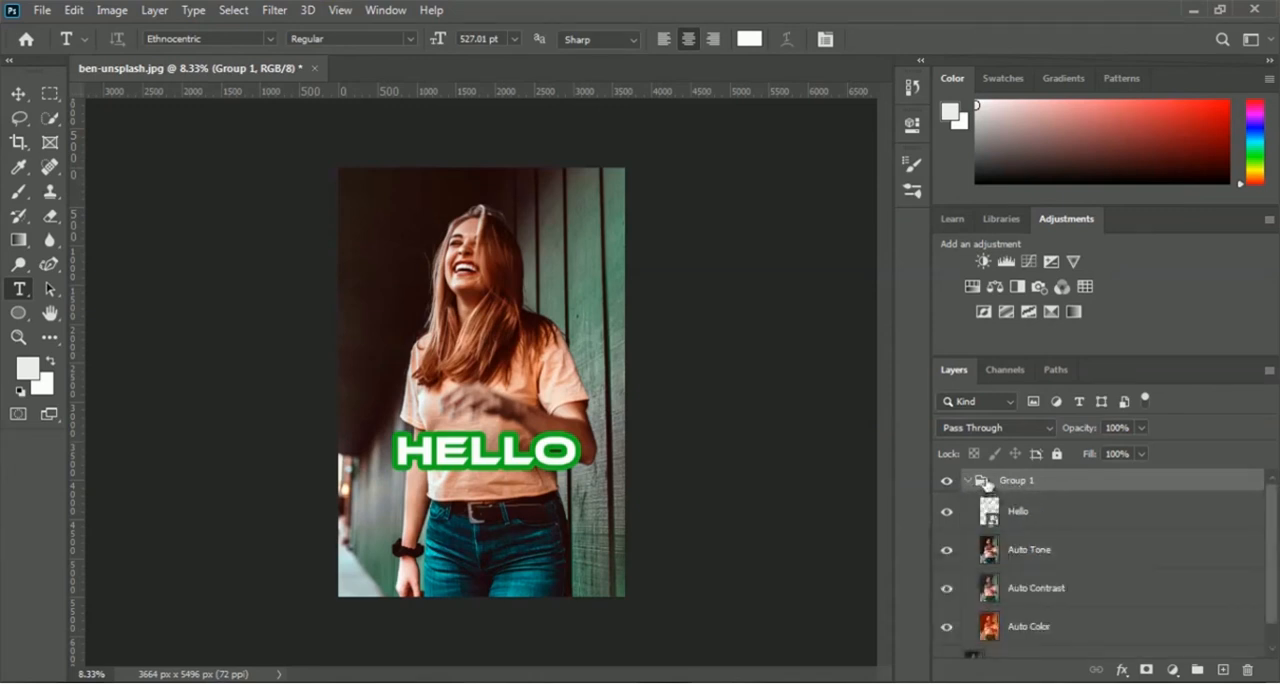